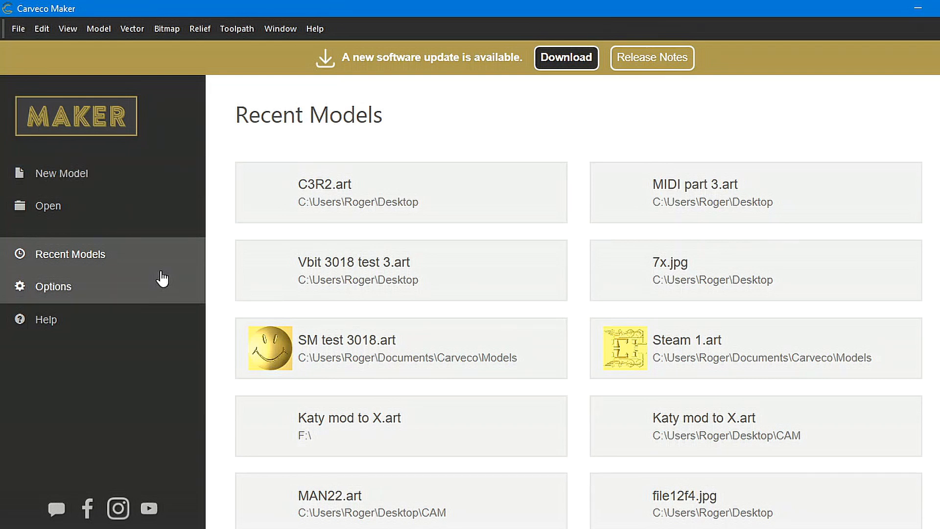
# - Start a new model 200 mm wide and 200 mm high, and raise its resolution to 2000 x 2000 points
pyautogui.click(88, 175)
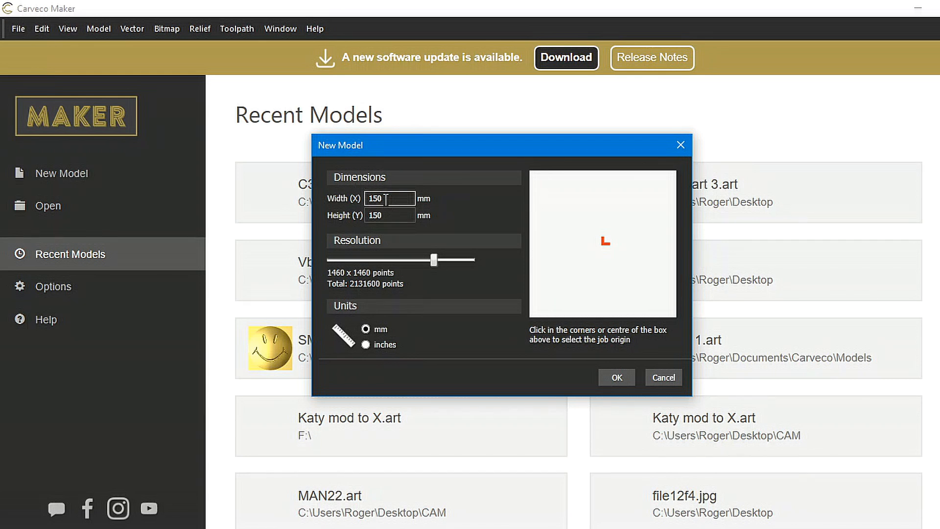
pyautogui.moveTo(381, 199); pyautogui.dragTo(378, 199)
pyautogui.write('20')
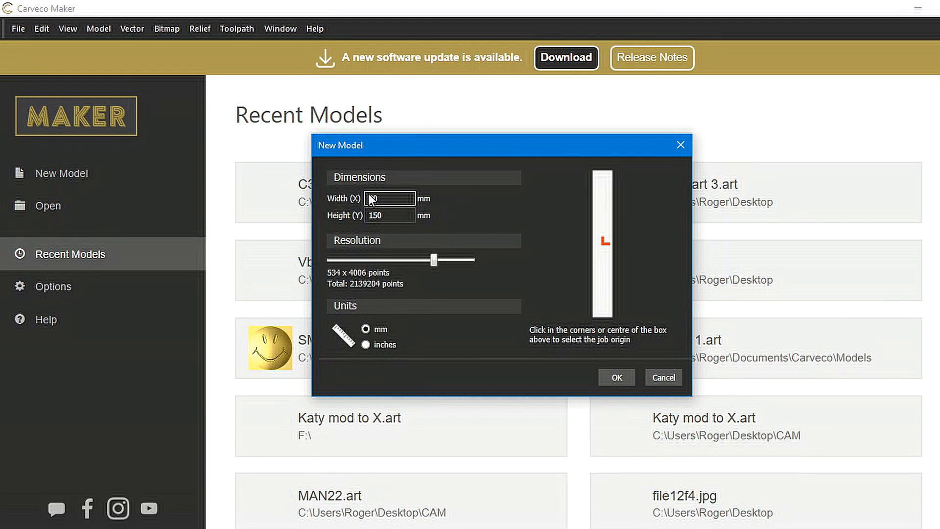
pyautogui.write('0')
pyautogui.click(383, 216)
pyautogui.moveTo(383, 215); pyautogui.dragTo(375, 215)
pyautogui.write('200')
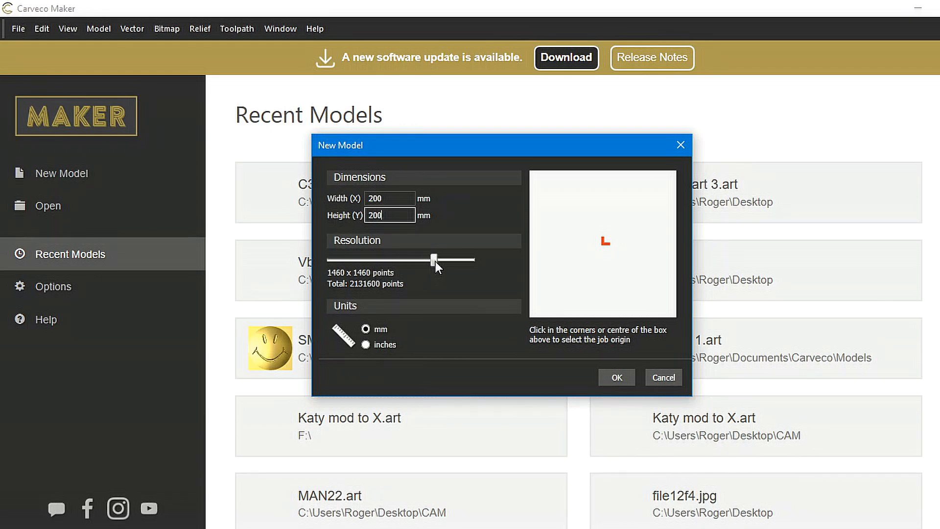
pyautogui.moveTo(433, 259); pyautogui.dragTo(498, 271)
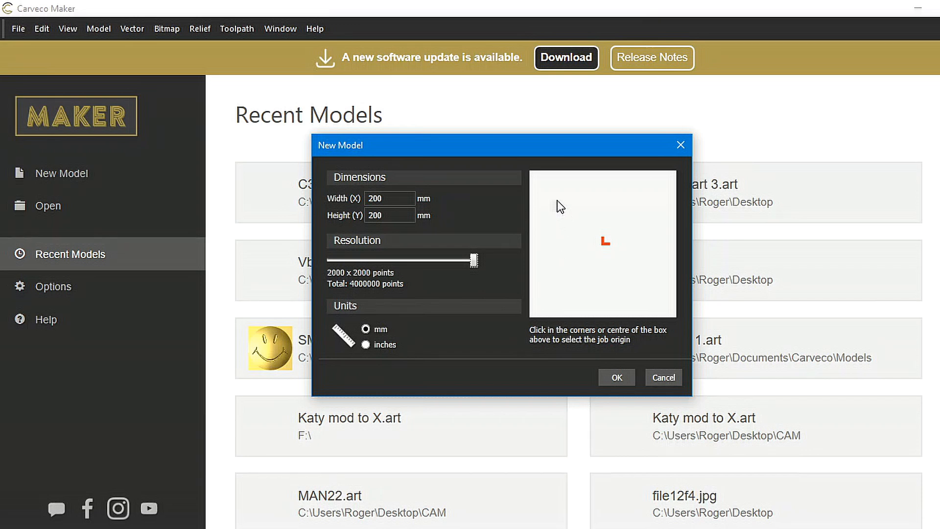
# - Try the possible job origins, set the origin at the artwork's lower-left corner, and create the model
pyautogui.click(533, 177)
pyautogui.click(676, 174)
pyautogui.click(674, 317)
pyautogui.click(530, 316)
pyautogui.click(603, 243)
pyautogui.click(531, 172)
pyautogui.click(531, 318)
pyautogui.click(603, 242)
pyautogui.click(531, 315)
pyautogui.click(617, 378)
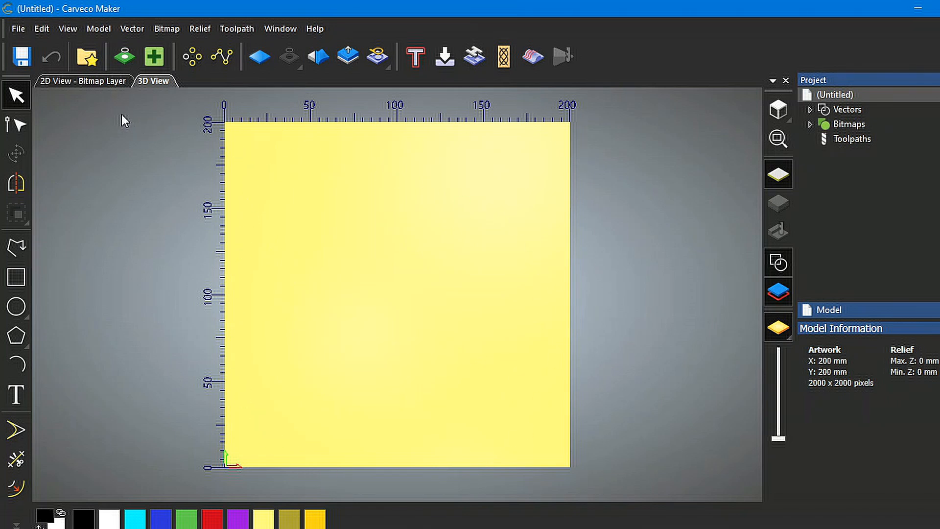
# - Compare the blank model in the 2D and 3D views, finishing in the 2D bitmap layer view
pyautogui.click(84, 81)
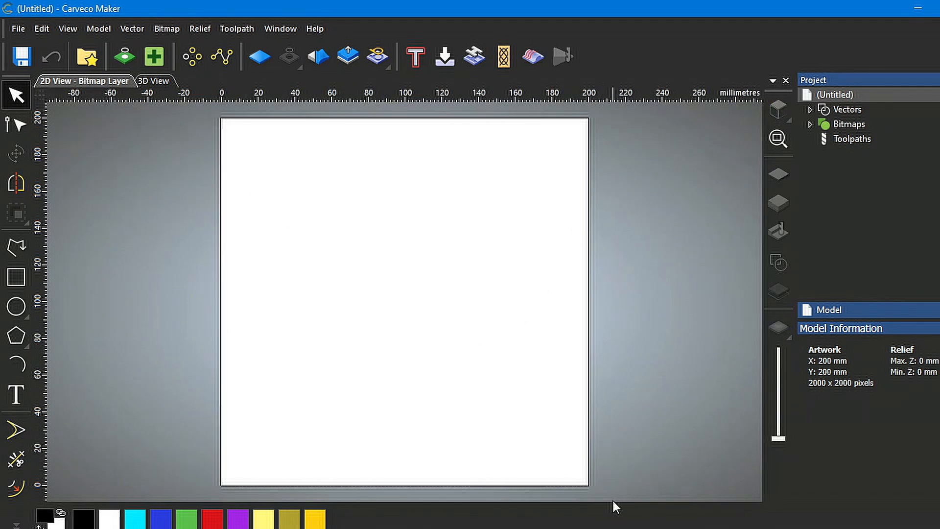
pyautogui.click(154, 83)
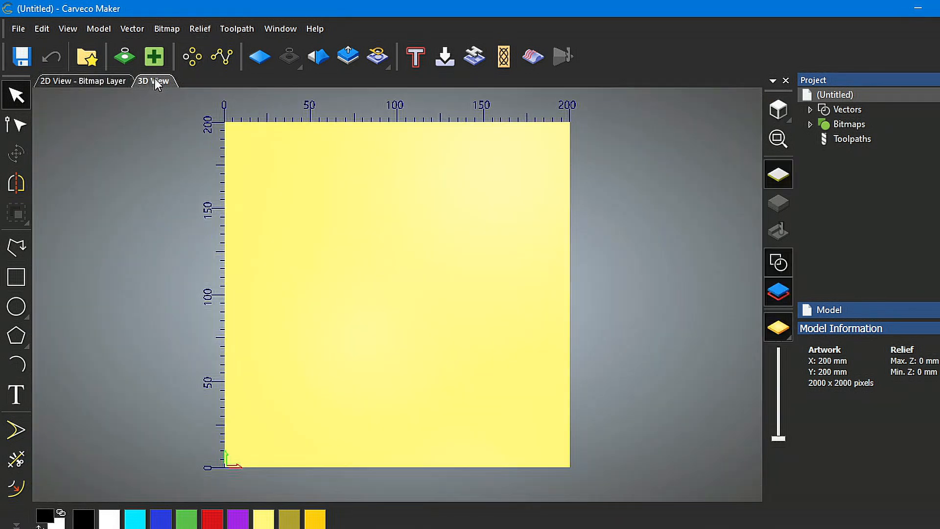
pyautogui.click(90, 81)
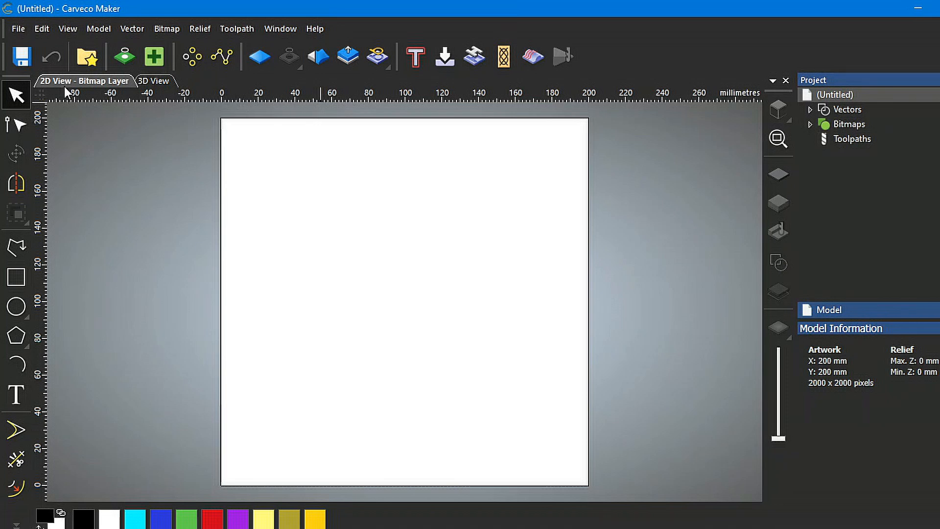
# - Examine the view display options, the relief clipart library and the available toolpath commands
pyautogui.click(68, 29)
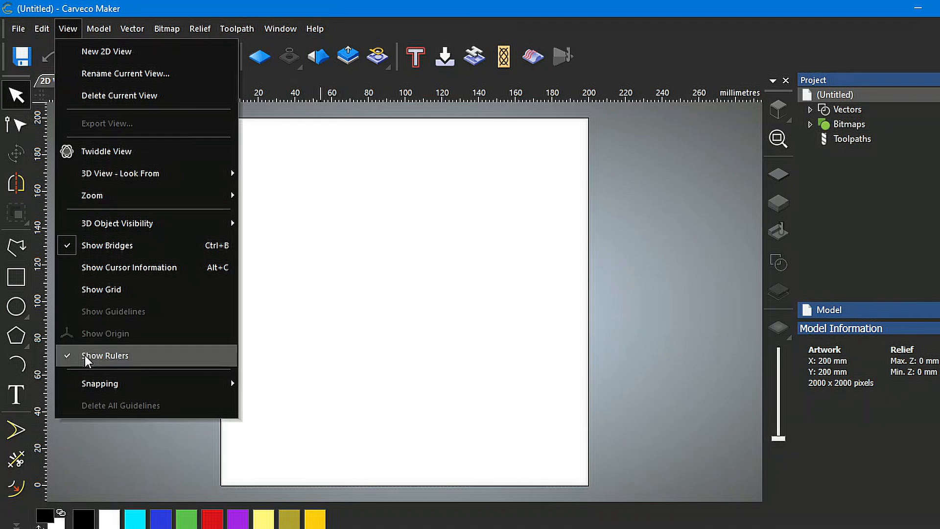
pyautogui.click(129, 463)
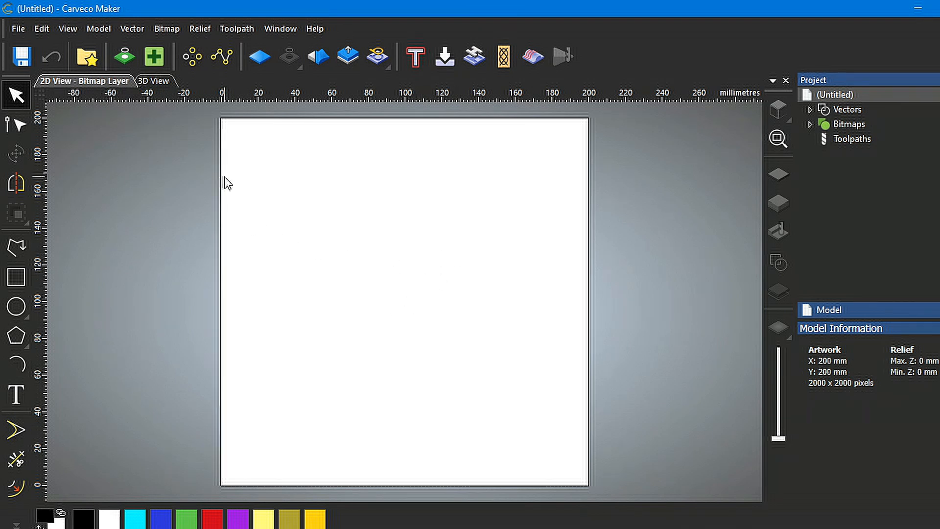
pyautogui.click(95, 62)
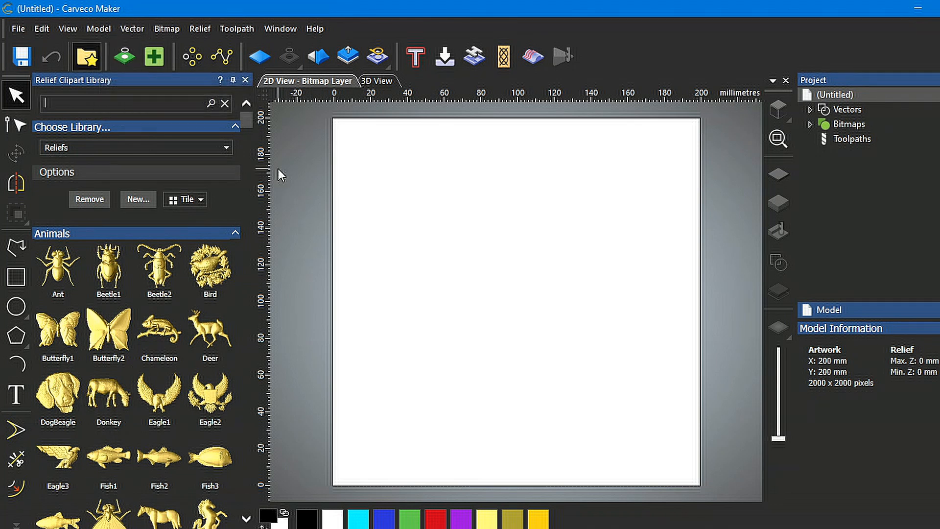
pyautogui.click(245, 79)
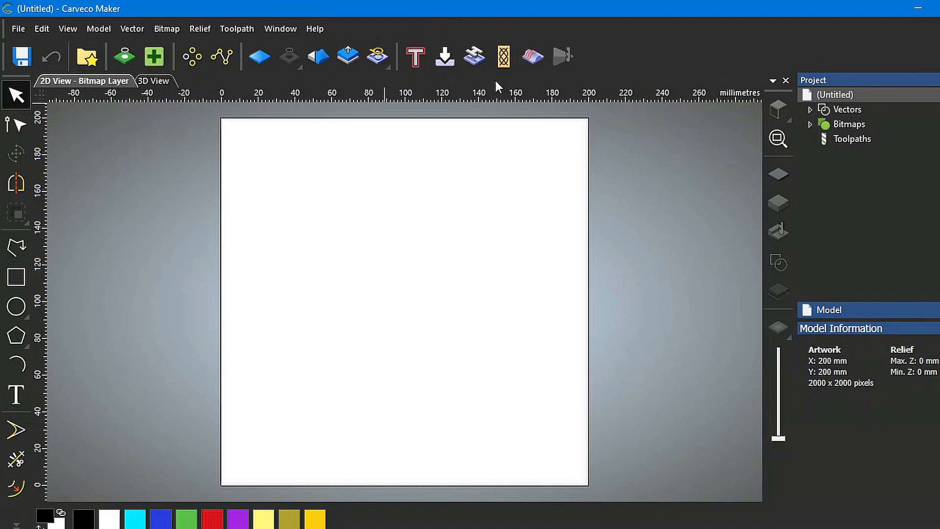
pyautogui.click(242, 27)
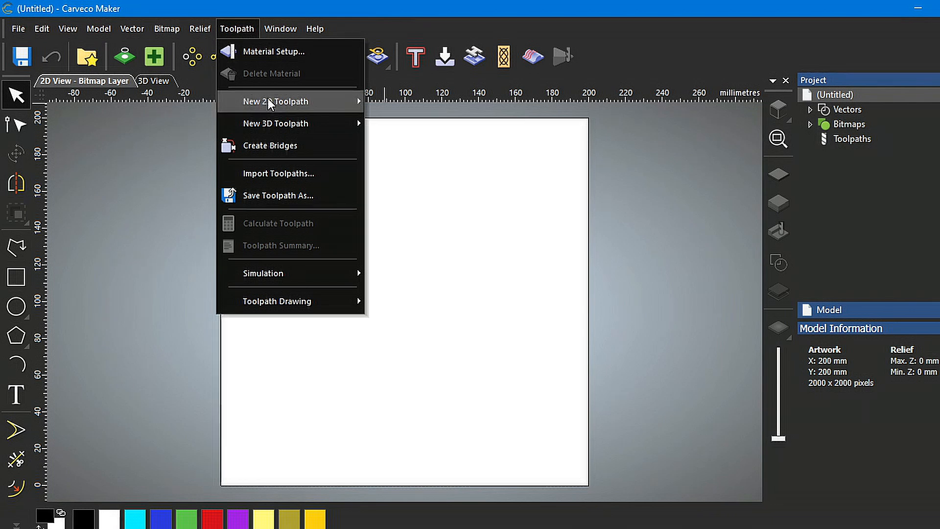
pyautogui.moveTo(273, 101)
pyautogui.moveTo(301, 125)
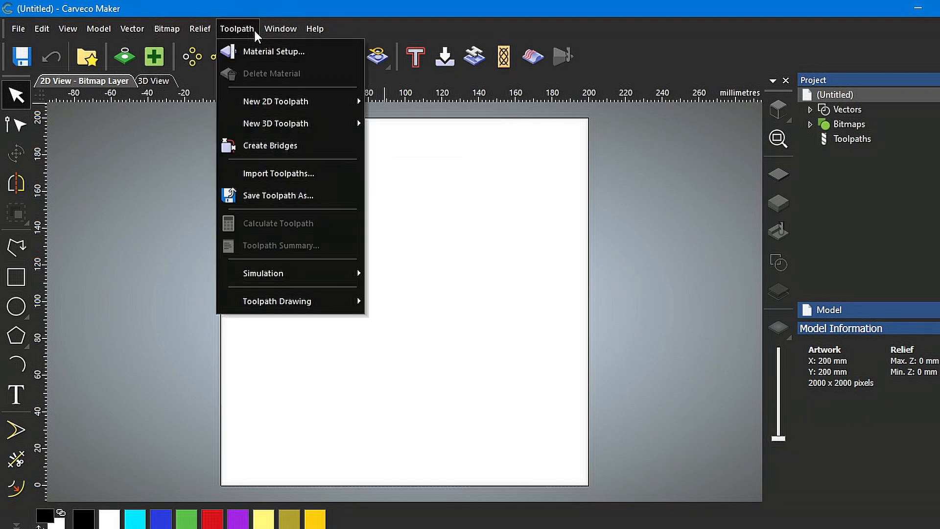
pyautogui.click(354, 32)
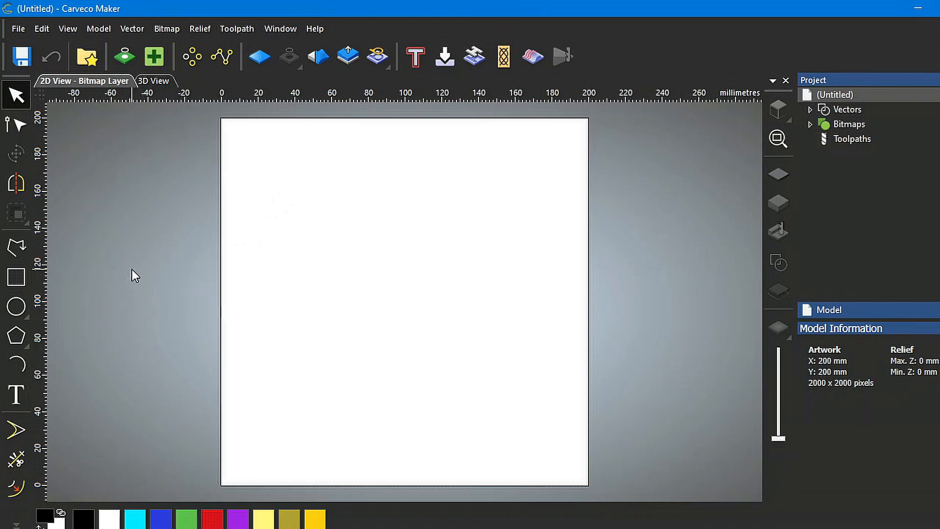
# - Draw a rectangle near the middle of the artwork and set it to 75 mm wide and 100 mm high
pyautogui.click(16, 276)
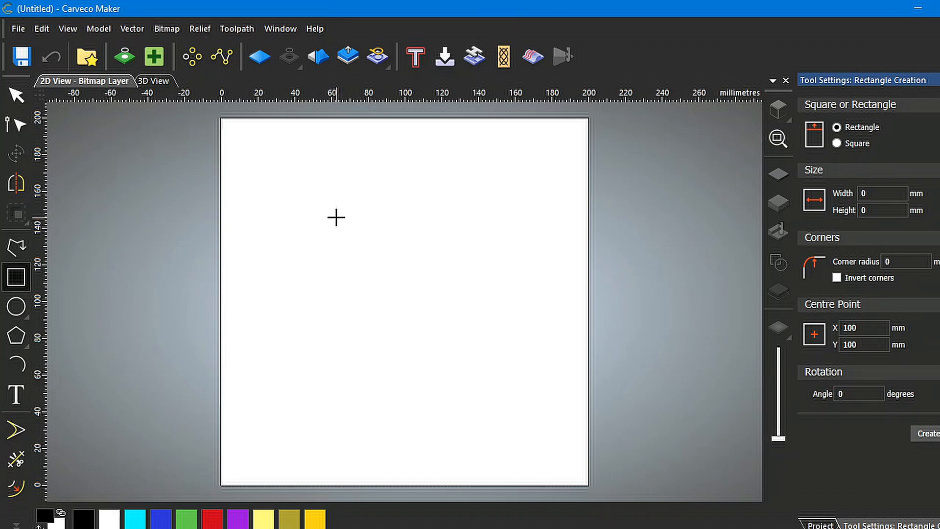
pyautogui.moveTo(332, 220)
pyautogui.mouseDown()
pyautogui.moveTo(451, 361)
pyautogui.moveTo(469, 418)
pyautogui.moveTo(469, 389)
pyautogui.mouseUp()
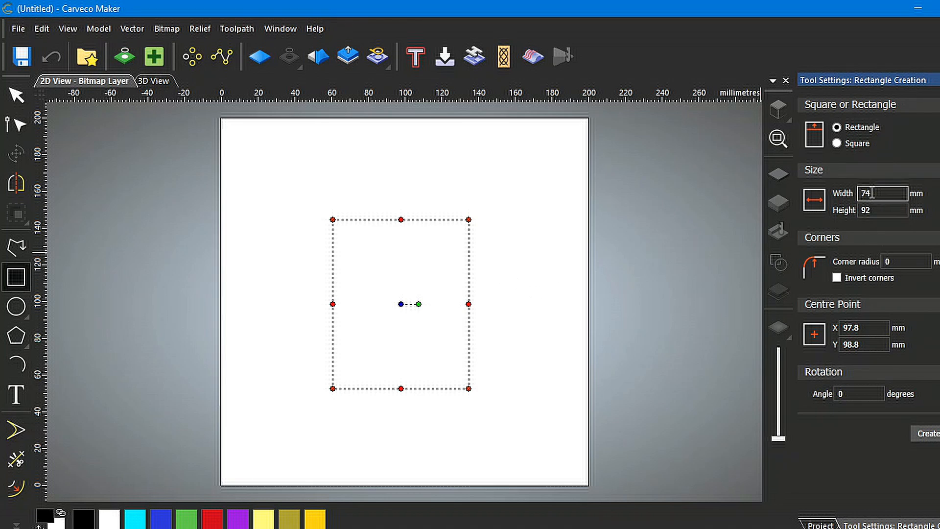
pyautogui.moveTo(870, 191); pyautogui.dragTo(861, 196)
pyautogui.write('75')
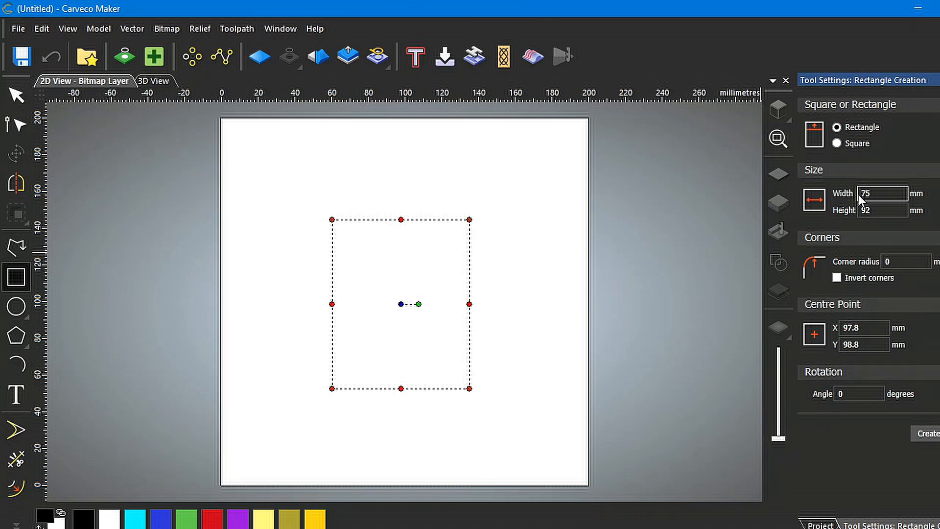
pyautogui.moveTo(875, 211); pyautogui.dragTo(865, 208)
pyautogui.write('1')
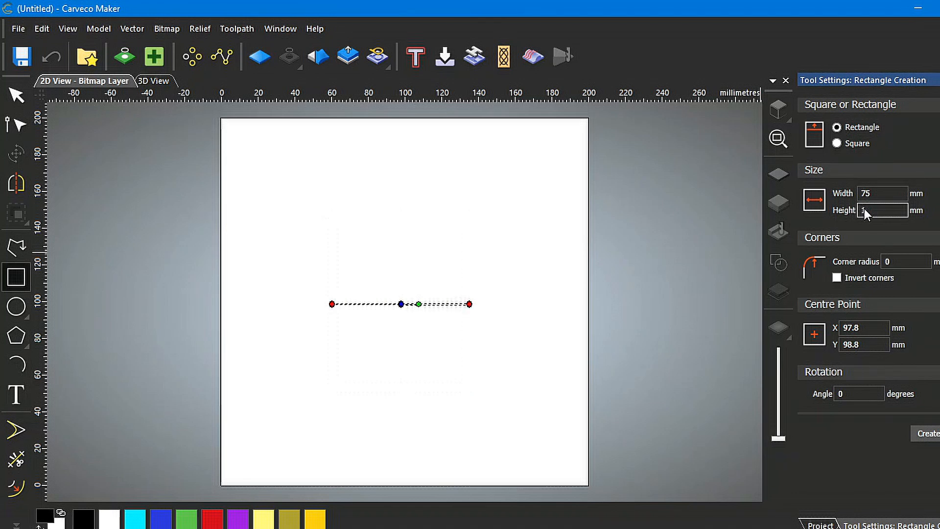
pyautogui.write('00')
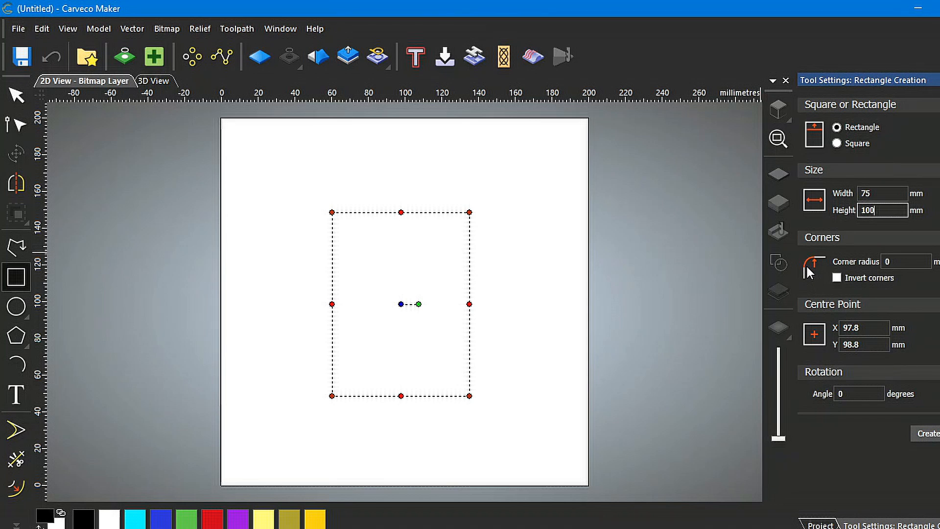
# - Set the rectangle's corner radius to 12 mm and try inverted corners, returning to normal rounded ones
pyautogui.doubleClick(888, 262)
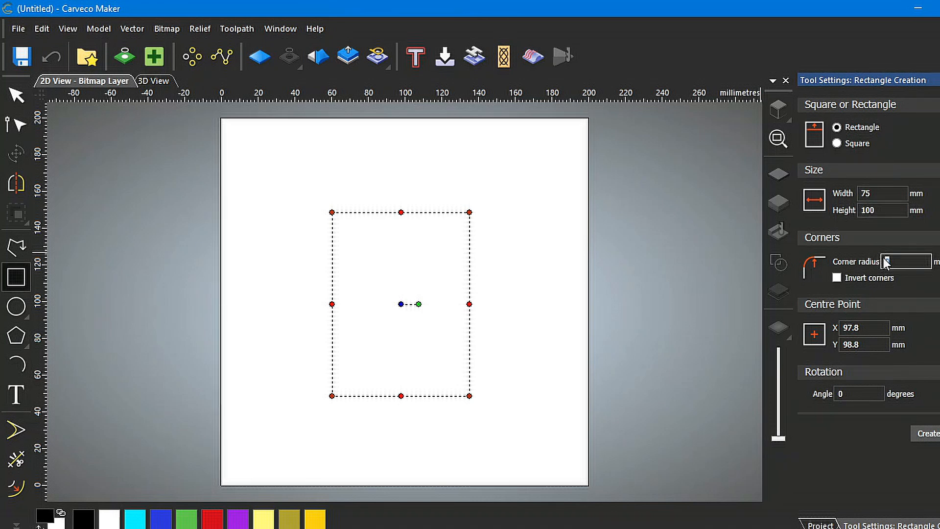
pyautogui.write('123')
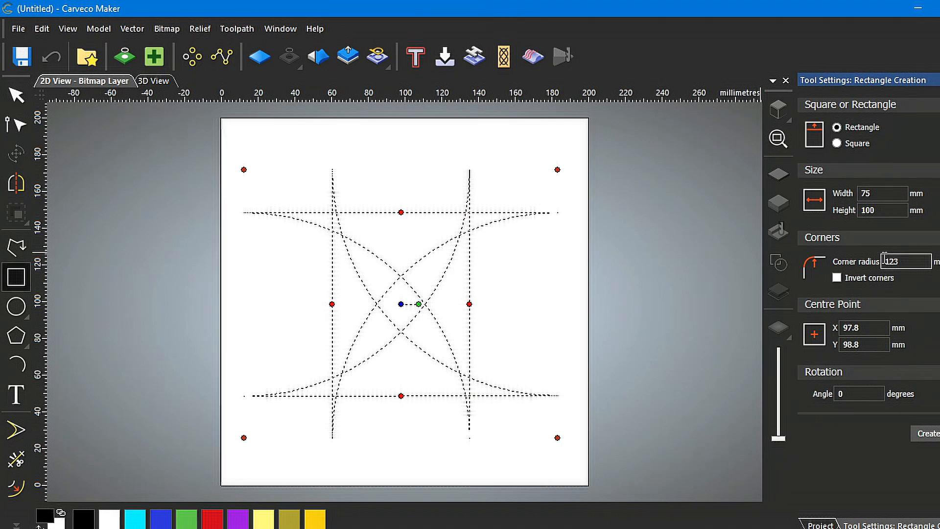
pyautogui.press('BackSpace')
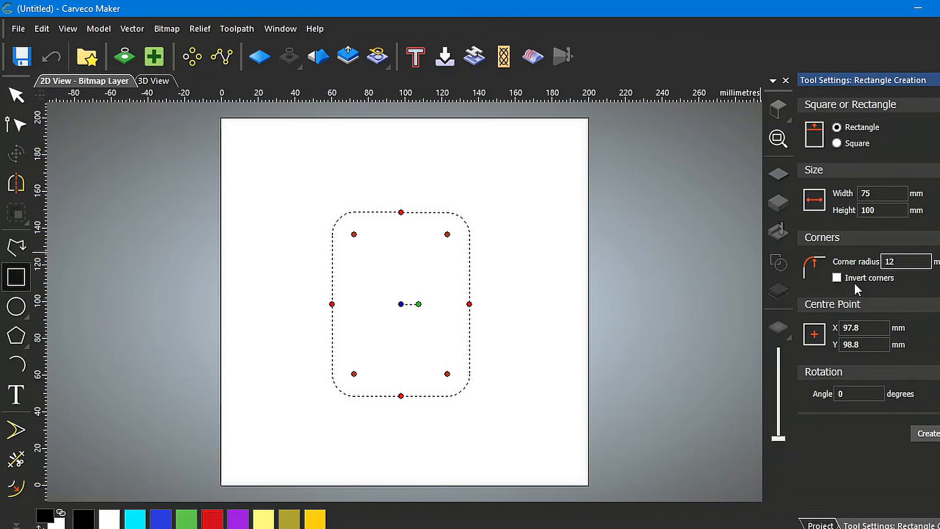
pyautogui.click(836, 277)
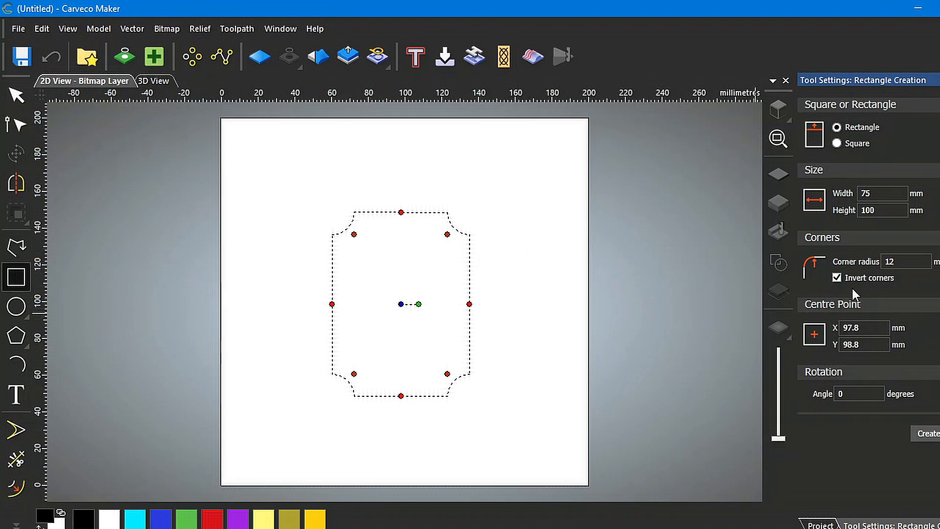
pyautogui.click(837, 277)
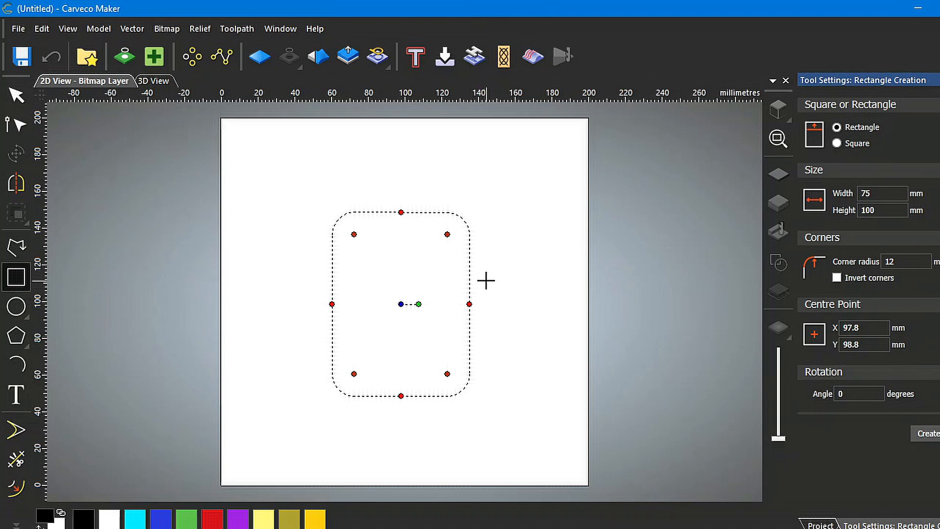
# - Place the rectangle's centre point at X 100 mm, Y 100 mm, create it, and deselect it
pyautogui.click(867, 345)
pyautogui.doubleClick(852, 328)
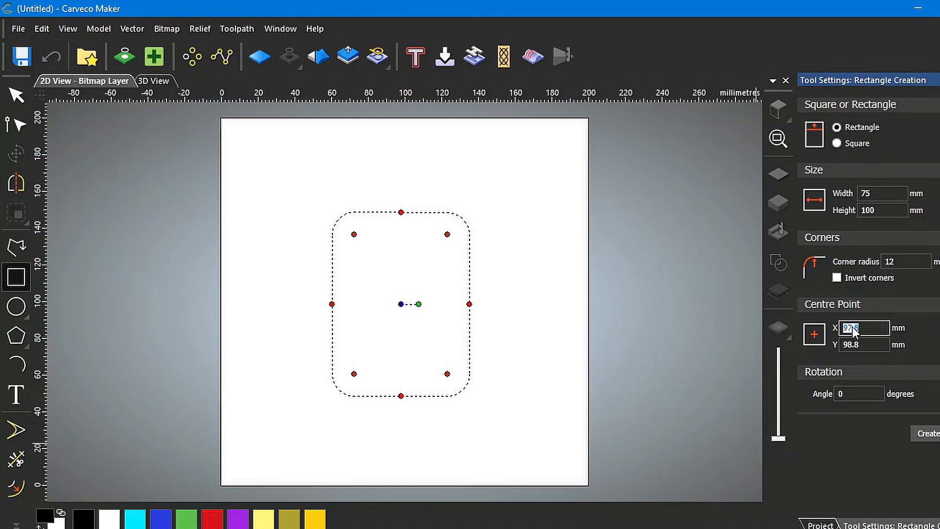
pyautogui.write('100')
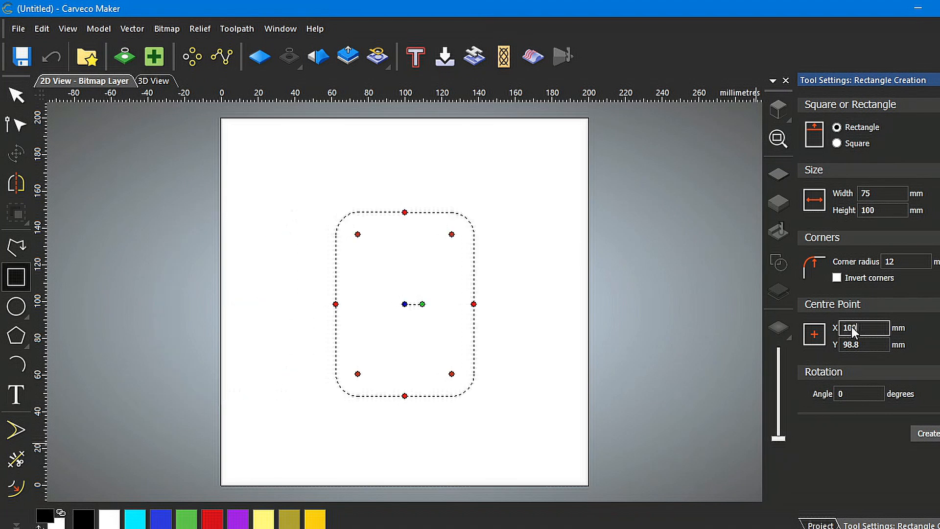
pyautogui.doubleClick(851, 345)
pyautogui.write('100')
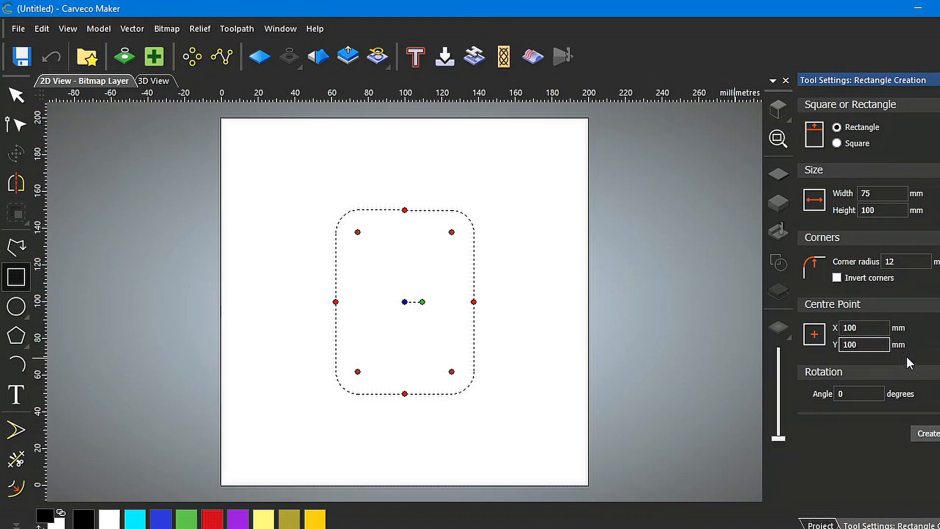
pyautogui.click(929, 433)
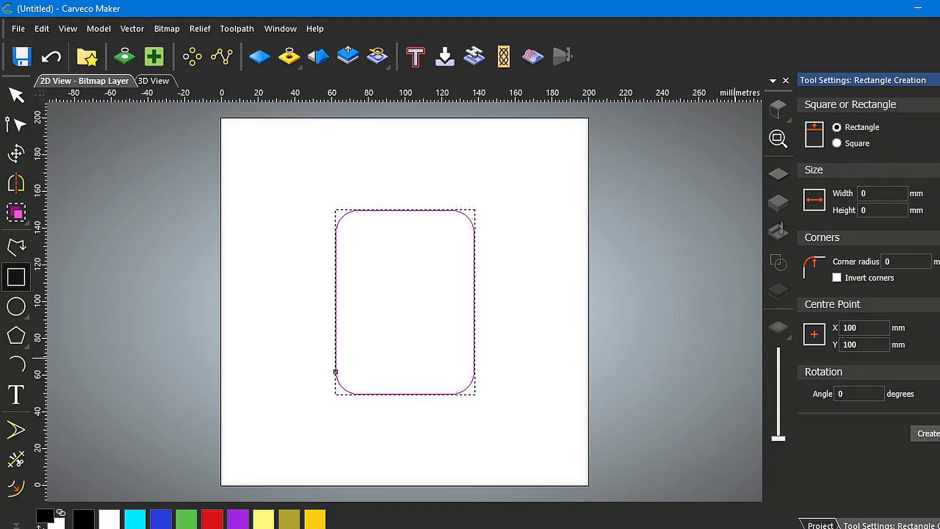
pyautogui.press('Escape')
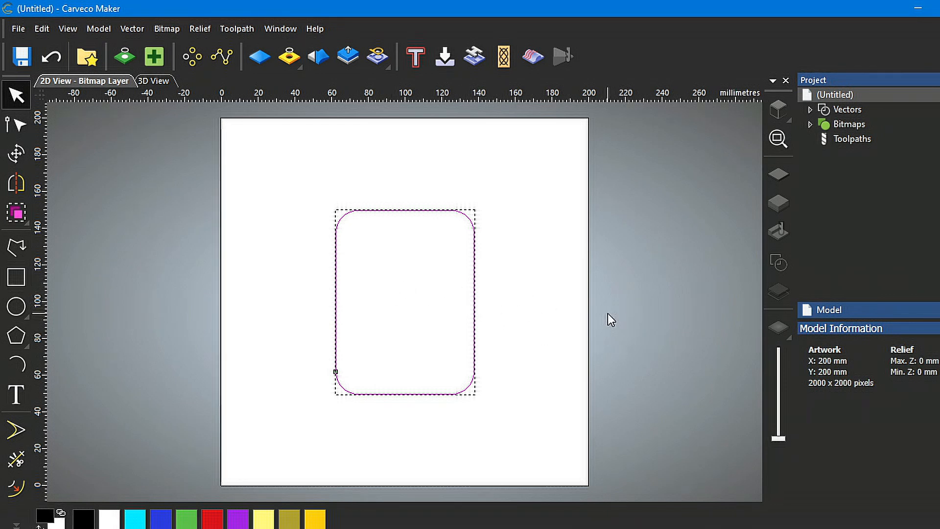
pyautogui.click(638, 310)
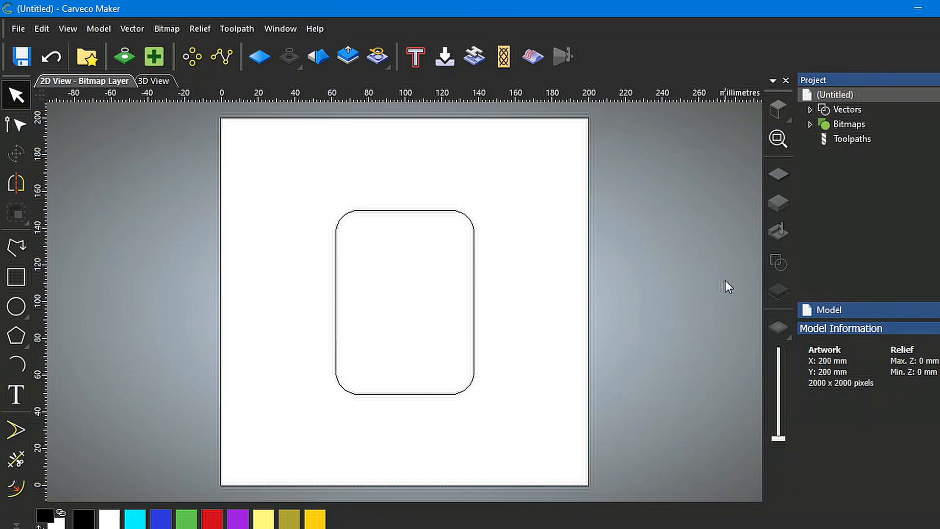
# - Select the rounded rectangle and review its Transform settings without changing them
pyautogui.click(474, 291)
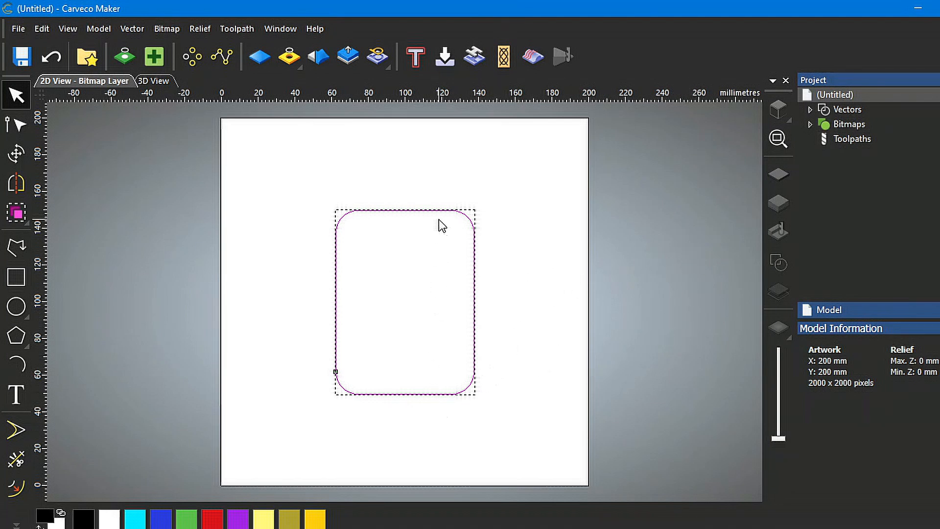
pyautogui.click(16, 154)
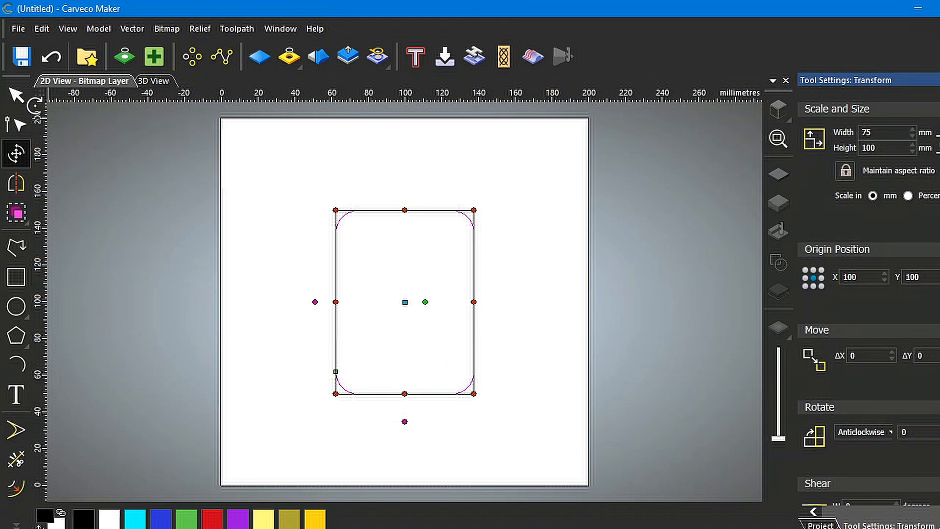
pyautogui.click(18, 96)
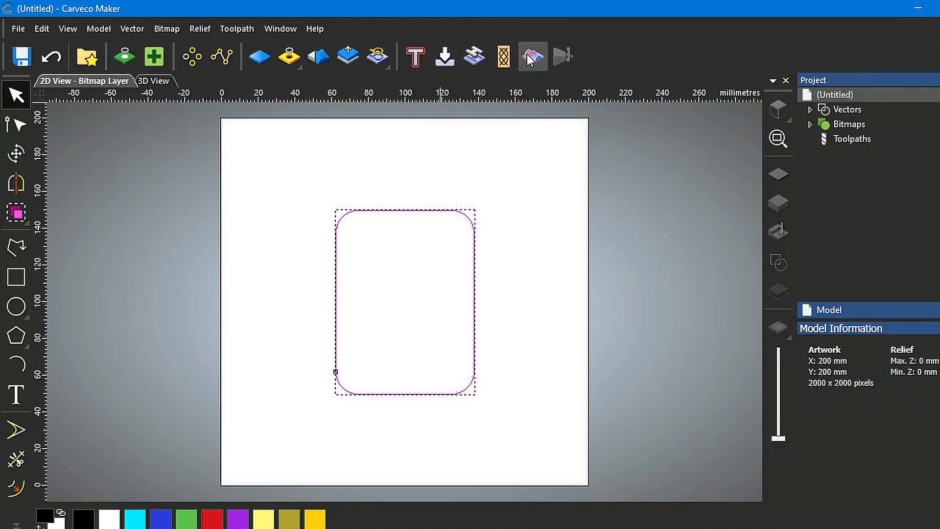
# - Start a 2D Area Clearance toolpath for the selected rounded rectangle, keeping Selected Vectors as the association, and set the finish depth to 10 mm
pyautogui.click(243, 29)
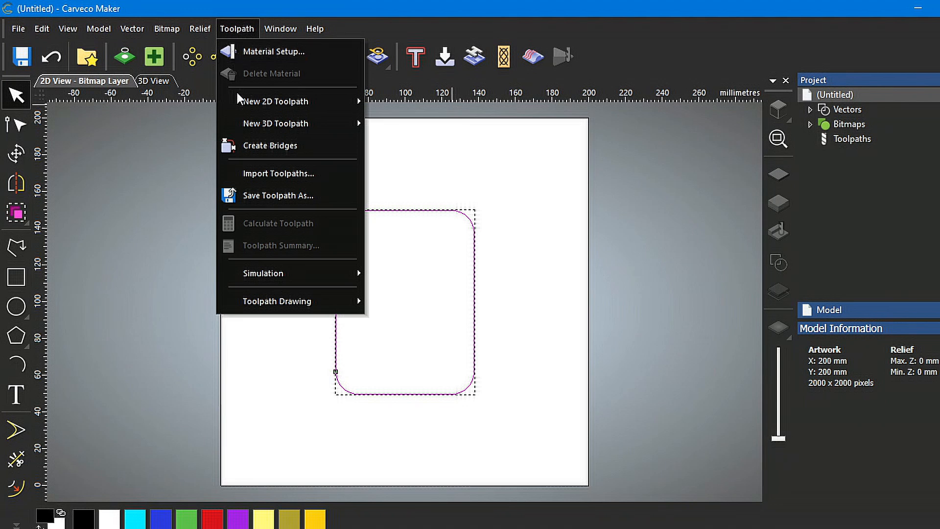
pyautogui.moveTo(246, 101)
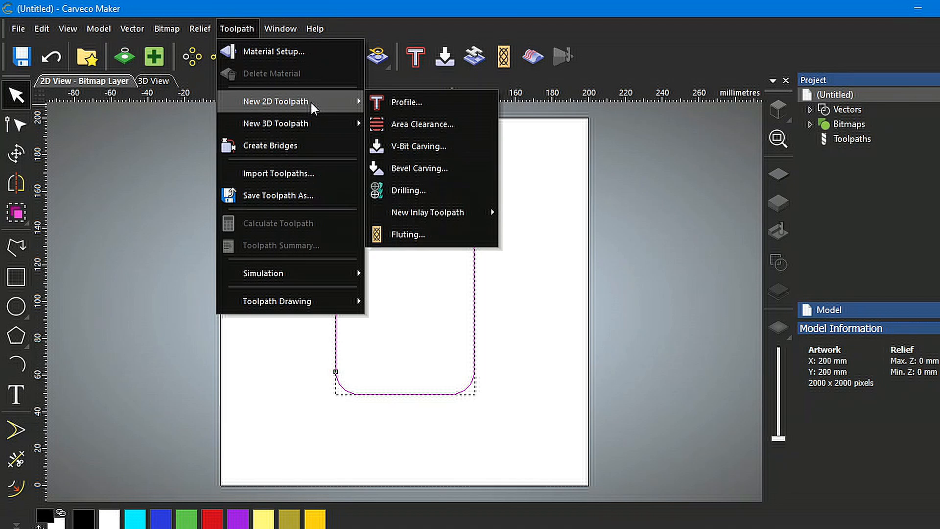
pyautogui.click(407, 126)
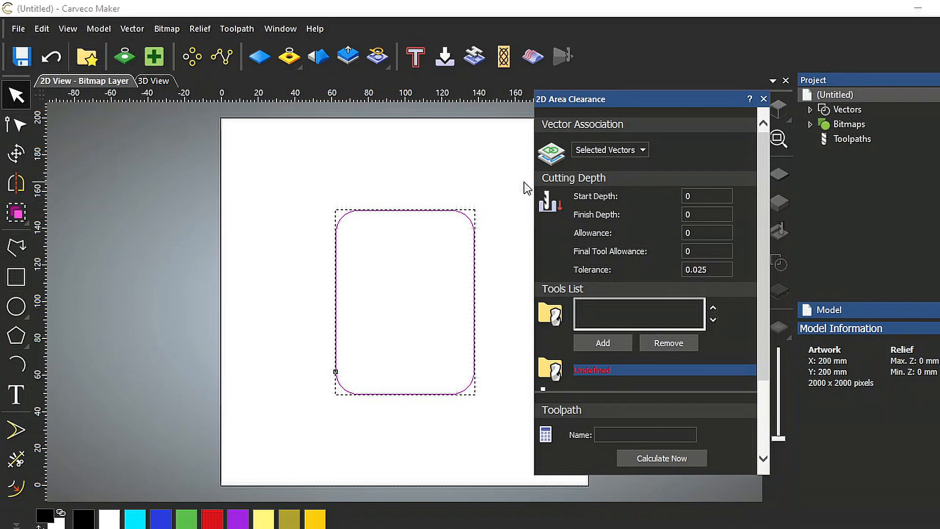
pyautogui.click(642, 149)
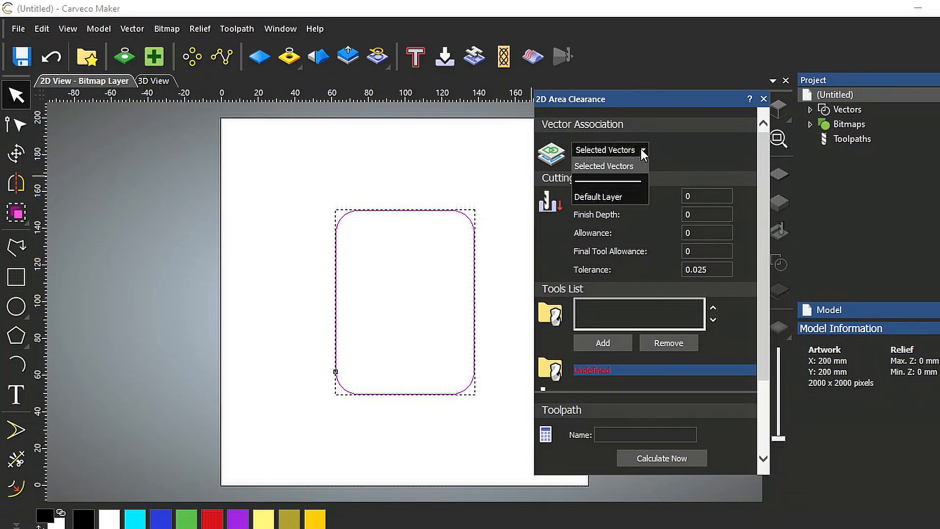
pyautogui.click(643, 147)
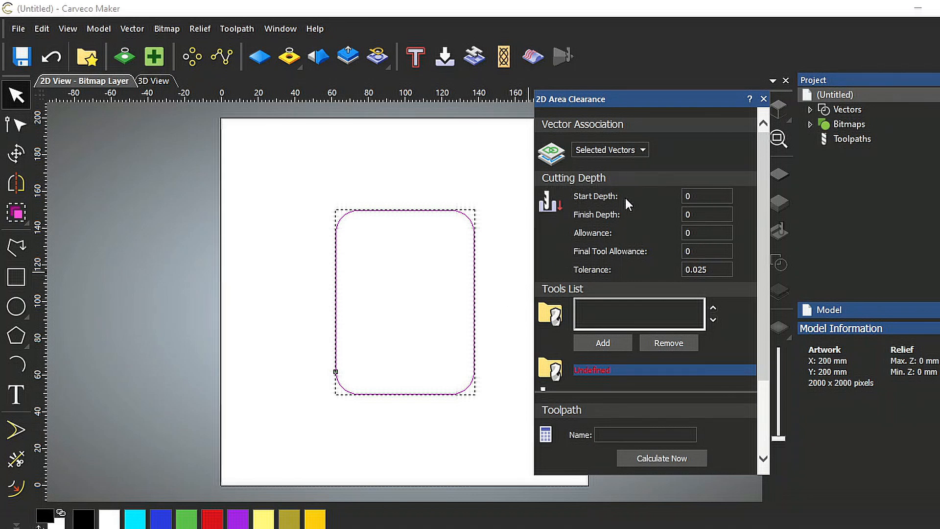
pyautogui.click(691, 197)
pyautogui.doubleClick(683, 214)
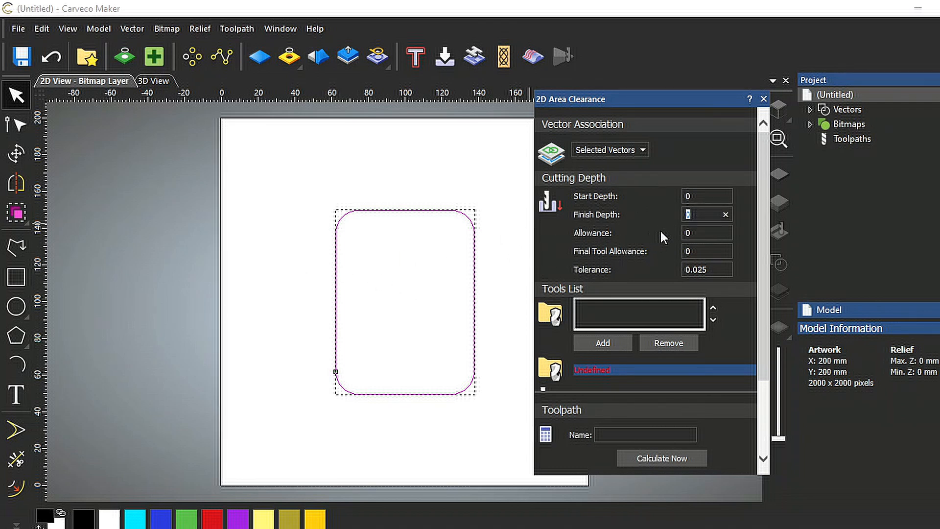
pyautogui.write('10')
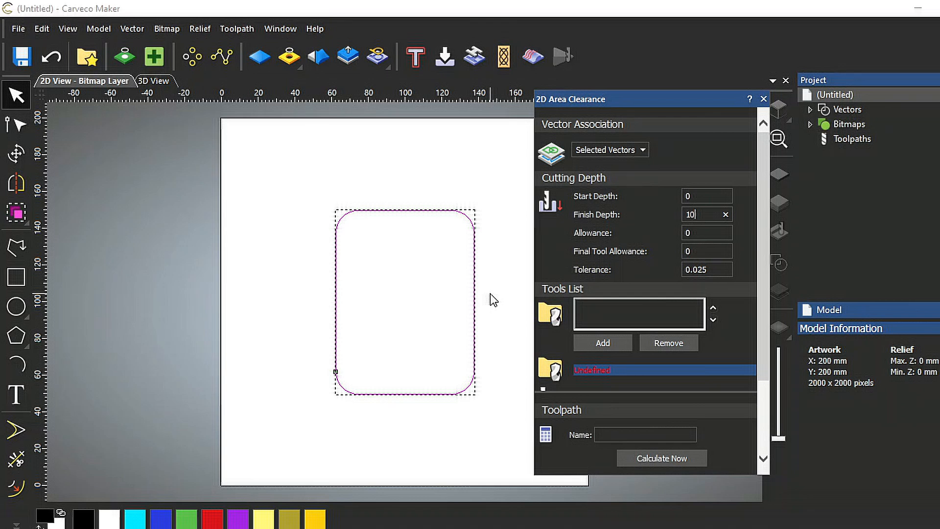
# - Add the End Mill 8 mm from the metric Aluminum roughing and 2D finishing group to the toolpath's tools list
pyautogui.click(607, 342)
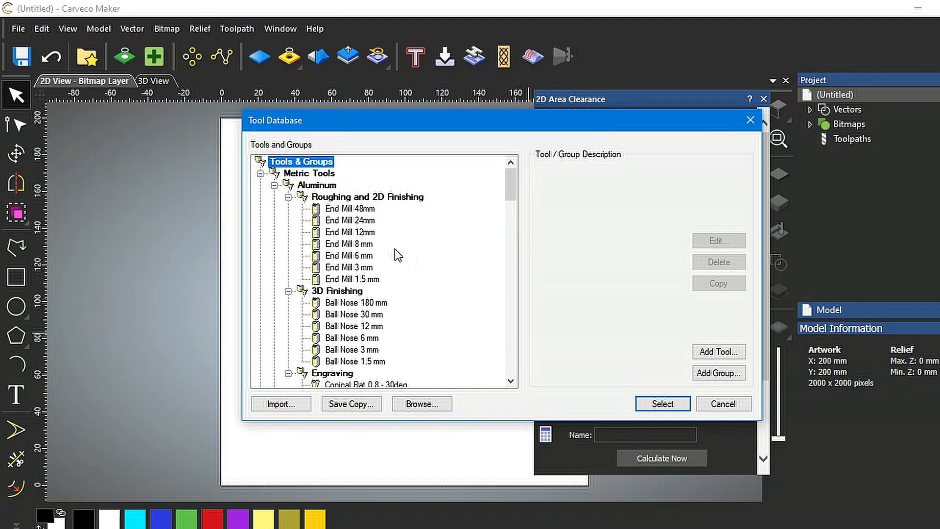
pyautogui.click(349, 243)
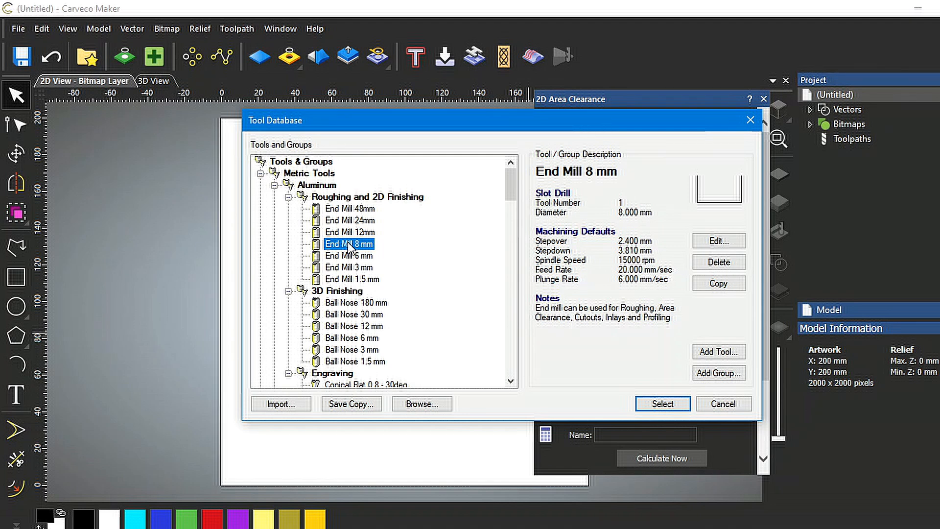
pyautogui.click(667, 405)
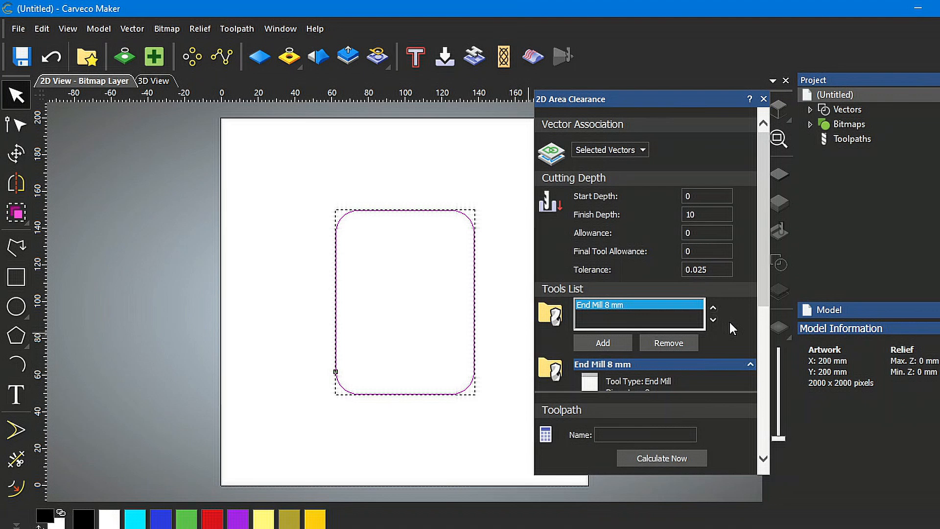
# - Set the 8 mm end mill's spindle speed to 18000 rpm
pyautogui.scroll(-1, 729, 322)
pyautogui.scroll(-1, 728, 330)
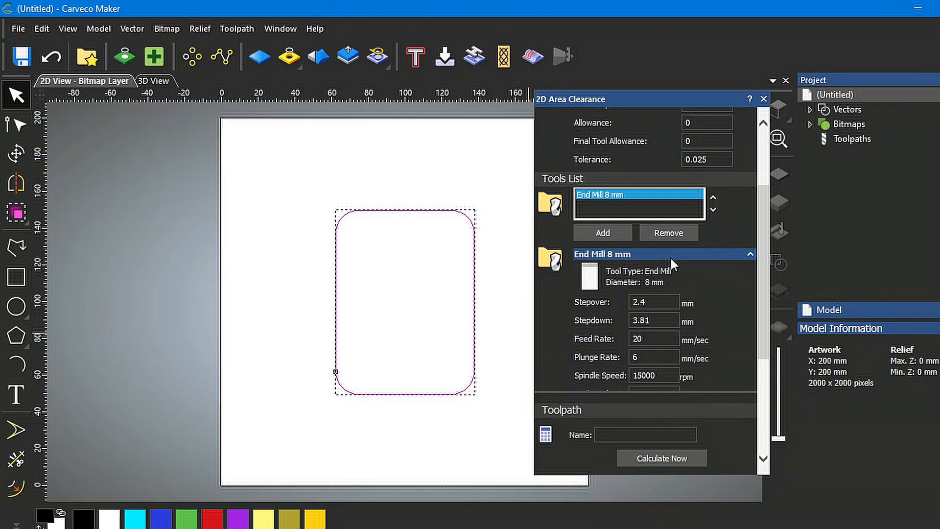
pyautogui.scroll(-1, 727, 296)
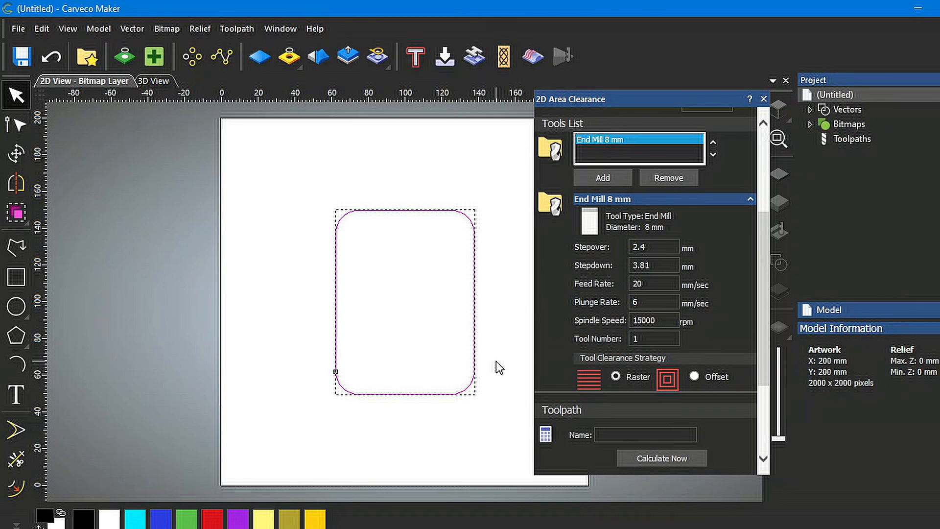
pyautogui.click(639, 246)
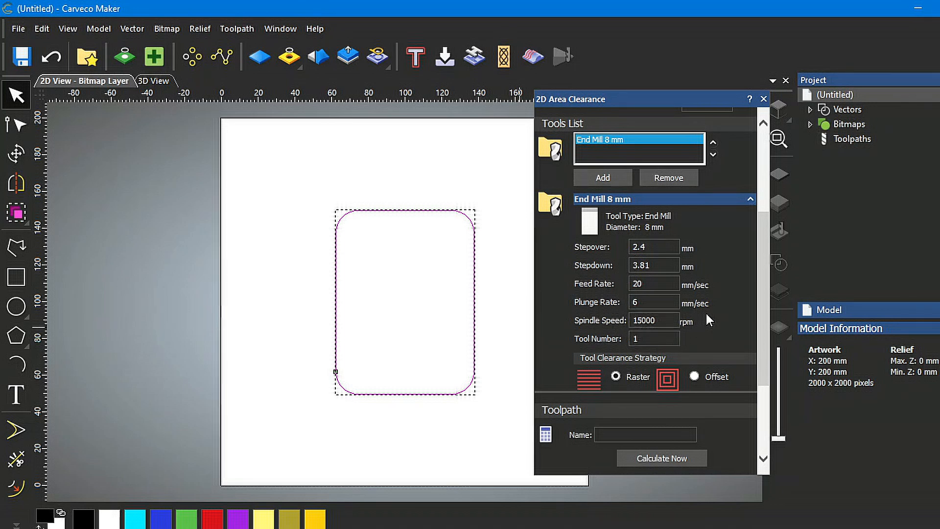
pyautogui.click(640, 321)
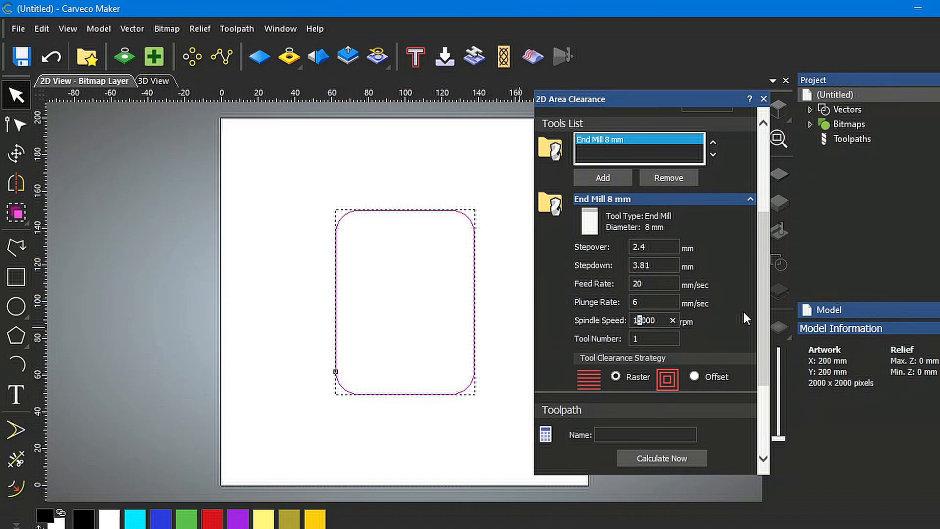
pyautogui.write('8')
# - Switch the tool clearance strategy to Offset, compare it with Raster, and keep Offset with climb milling and an inside start point
pyautogui.scroll(-2, 718, 318)
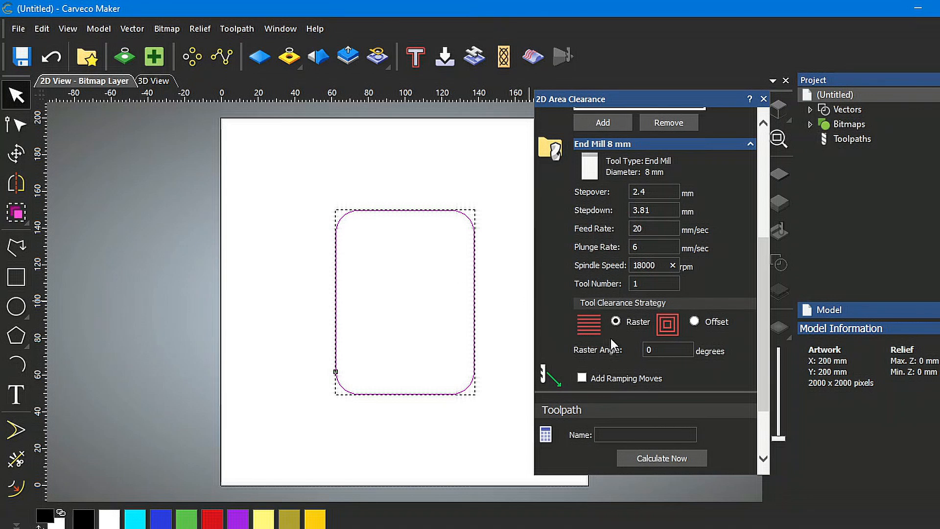
pyautogui.click(694, 321)
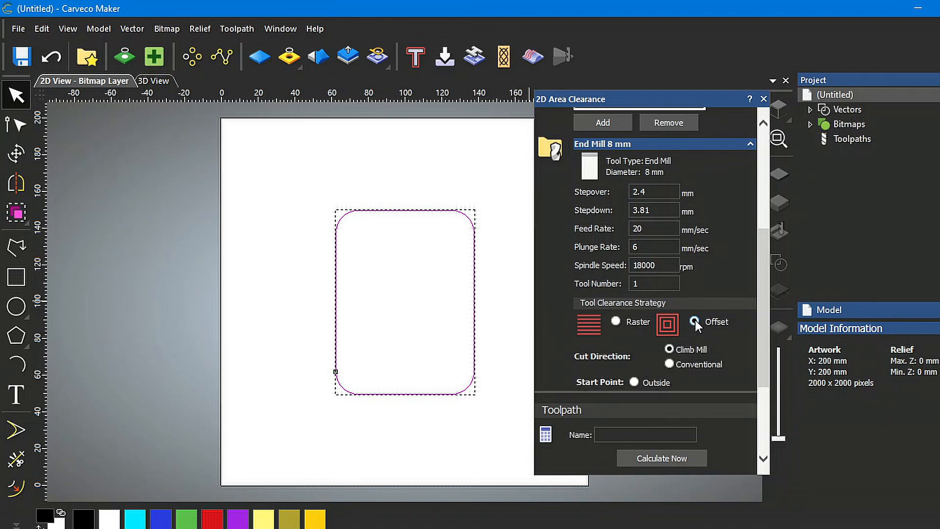
pyautogui.scroll(-2, 719, 344)
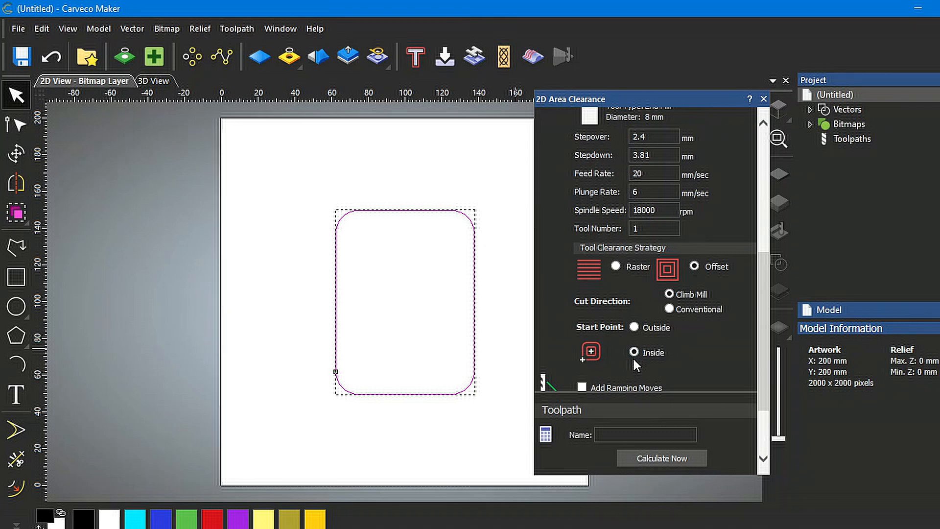
pyautogui.click(615, 266)
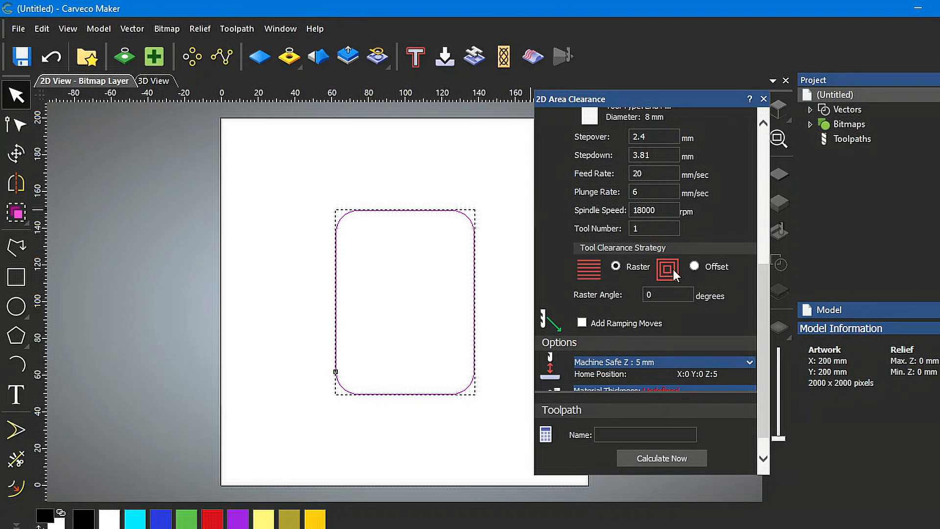
pyautogui.click(695, 266)
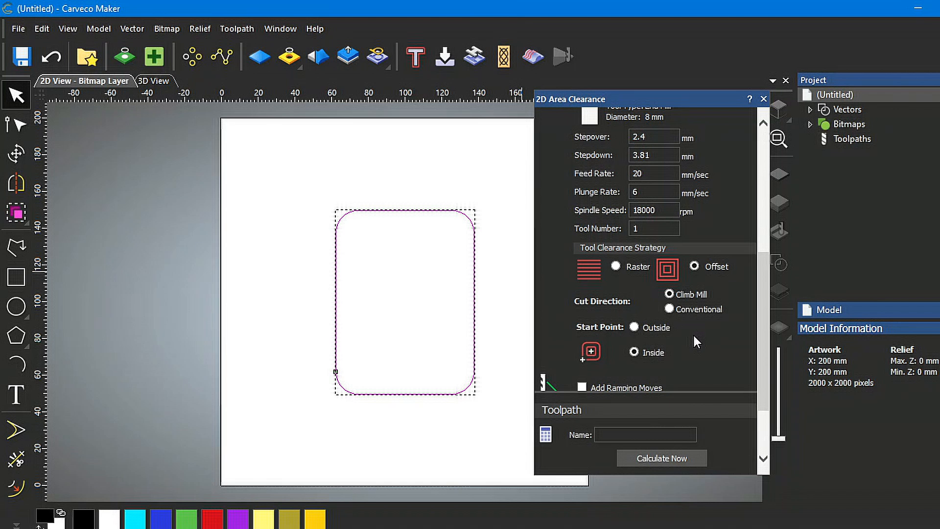
# - Add ramping moves to the area clearance toolpath, keeping the default ramp angle, lengths and zig start height
pyautogui.scroll(-1, 694, 336)
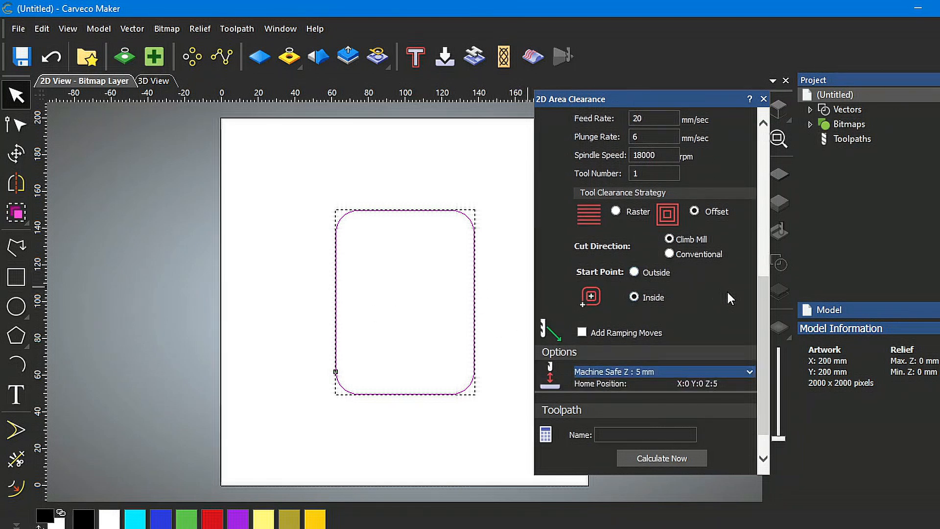
pyautogui.scroll(-1, 727, 293)
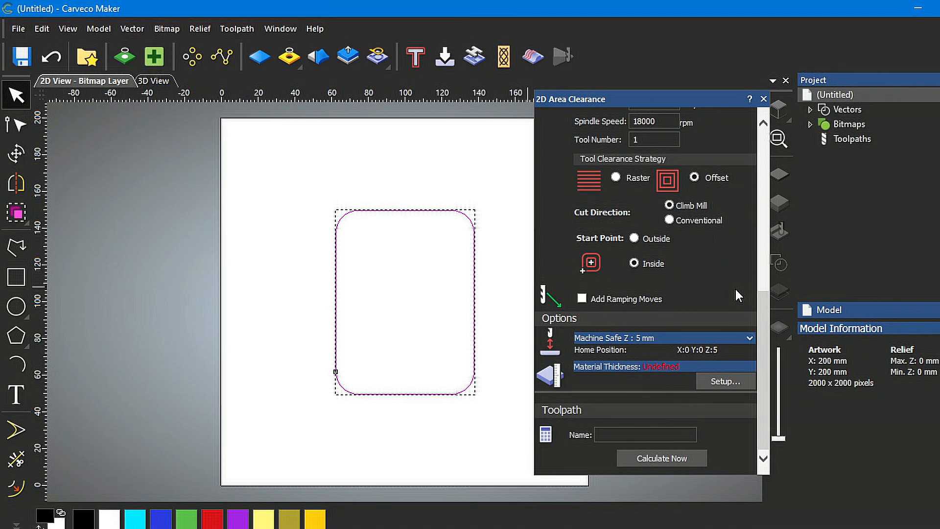
pyautogui.click(582, 298)
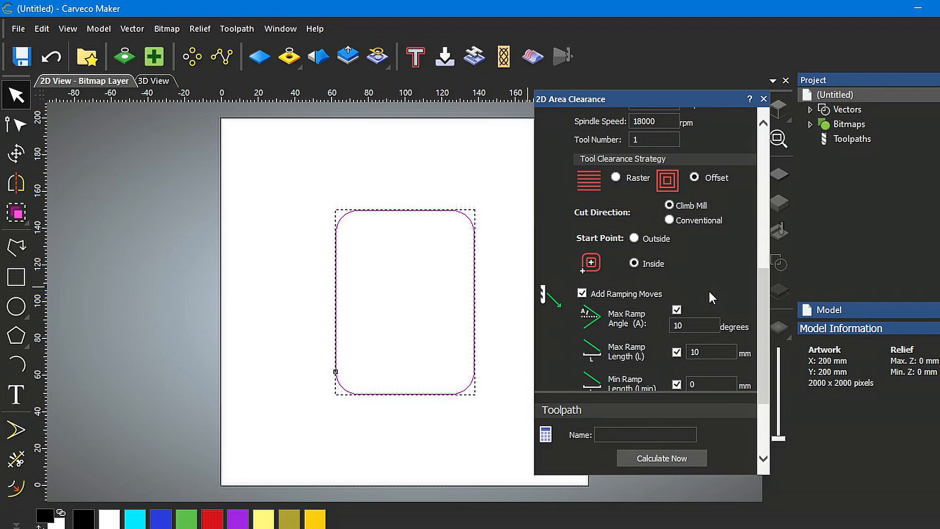
pyautogui.scroll(-2, 709, 292)
pyautogui.scroll(-2, 711, 294)
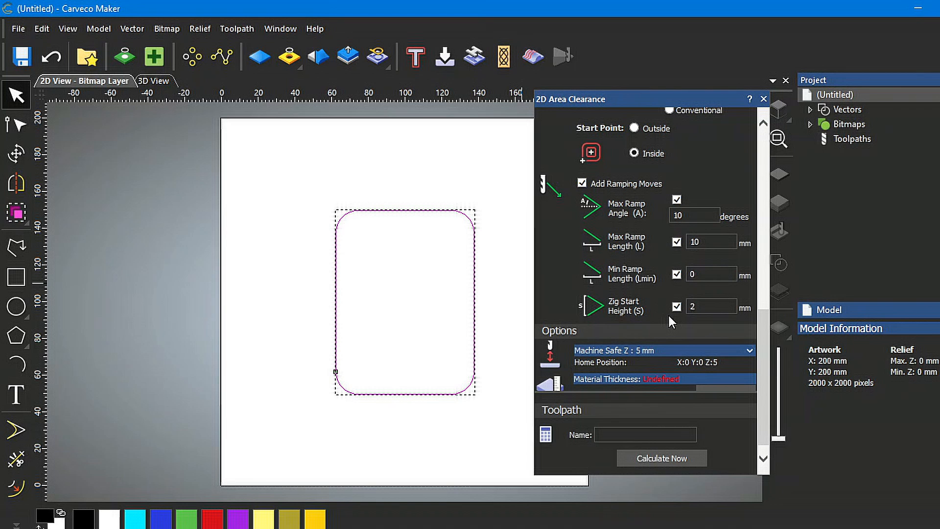
pyautogui.scroll(-1, 670, 316)
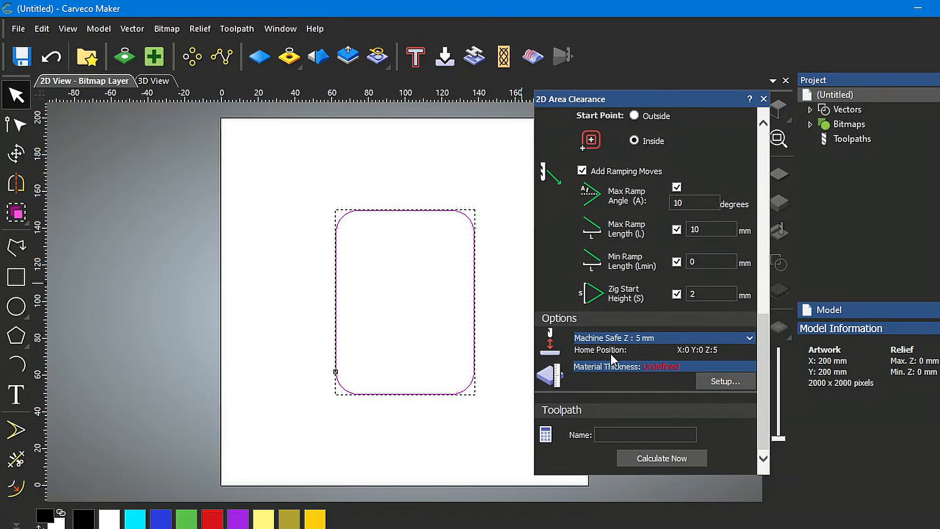
# - Review the toolpath's Machine Safe Z and home position settings, along with the end mill's feed rate and other cutting parameters
pyautogui.click(749, 337)
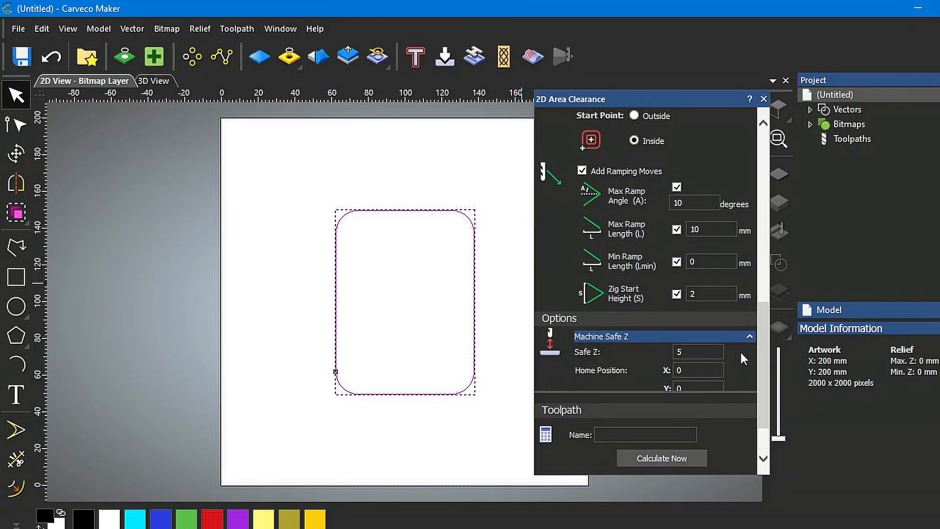
pyautogui.scroll(-3, 740, 353)
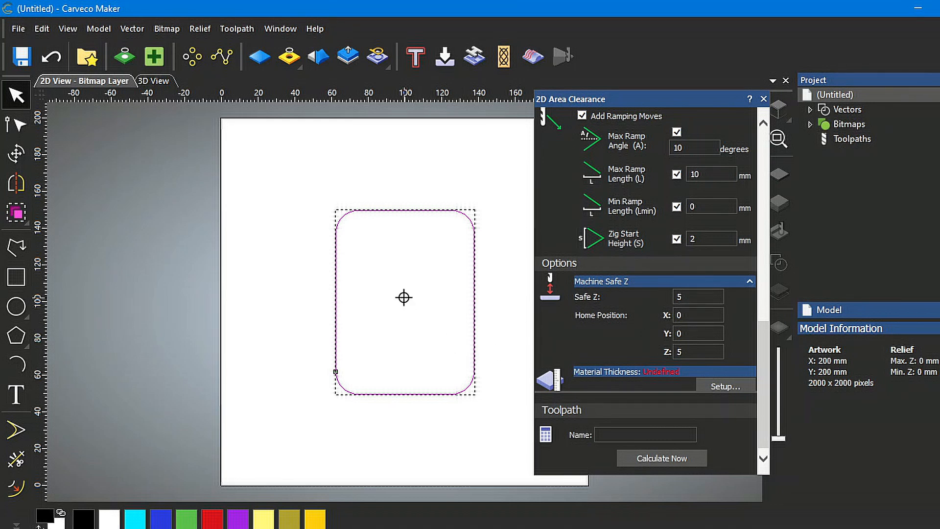
pyautogui.click(681, 350)
pyautogui.scroll(10, 707, 286)
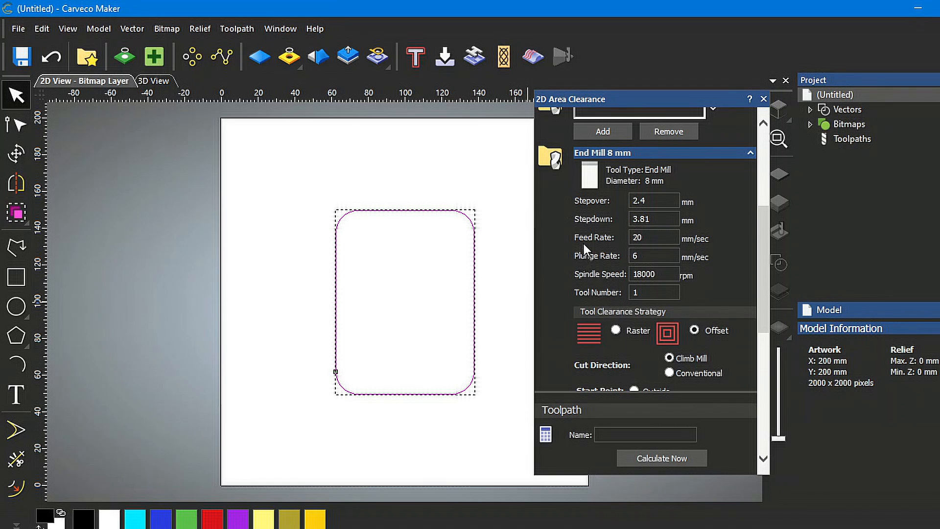
pyautogui.click(654, 238)
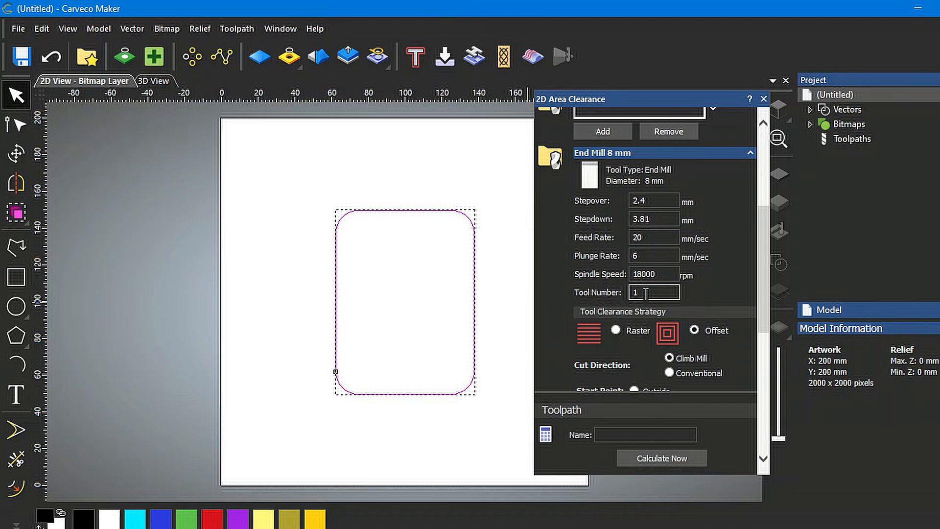
pyautogui.scroll(-10, 644, 351)
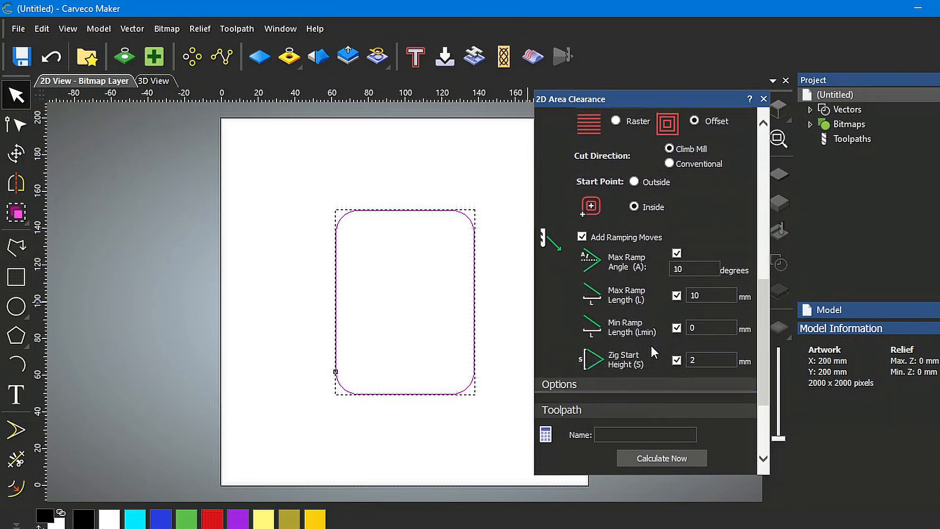
pyautogui.scroll(-3, 656, 345)
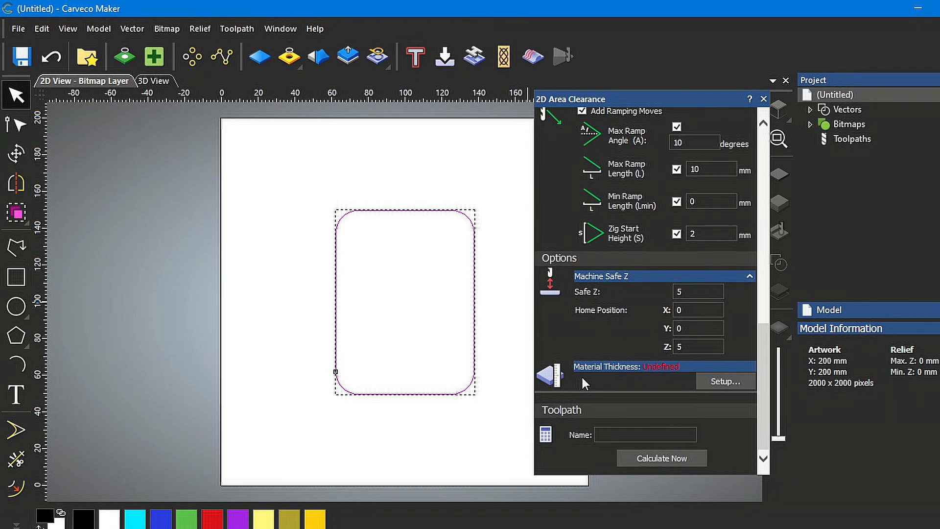
# - Set the material thickness to 16 mm with the material's Z zero at its top surface
pyautogui.click(726, 380)
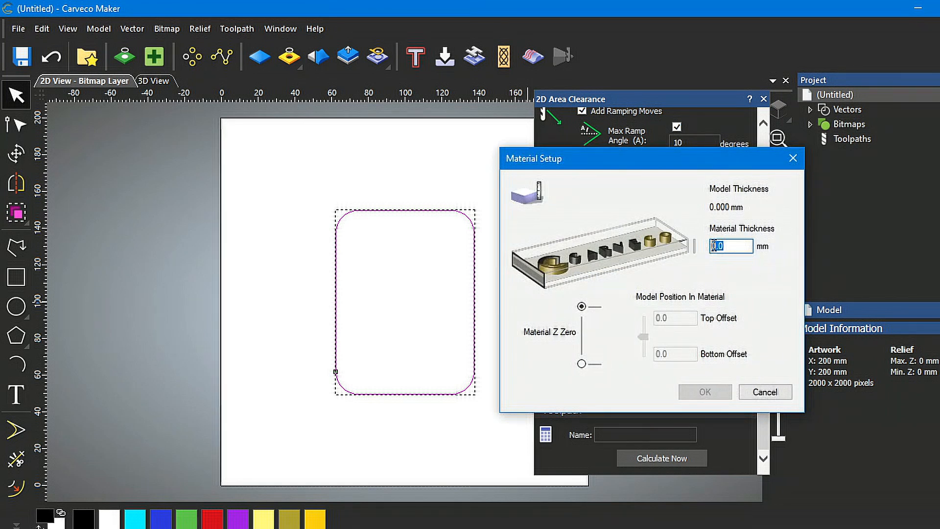
pyautogui.write('16')
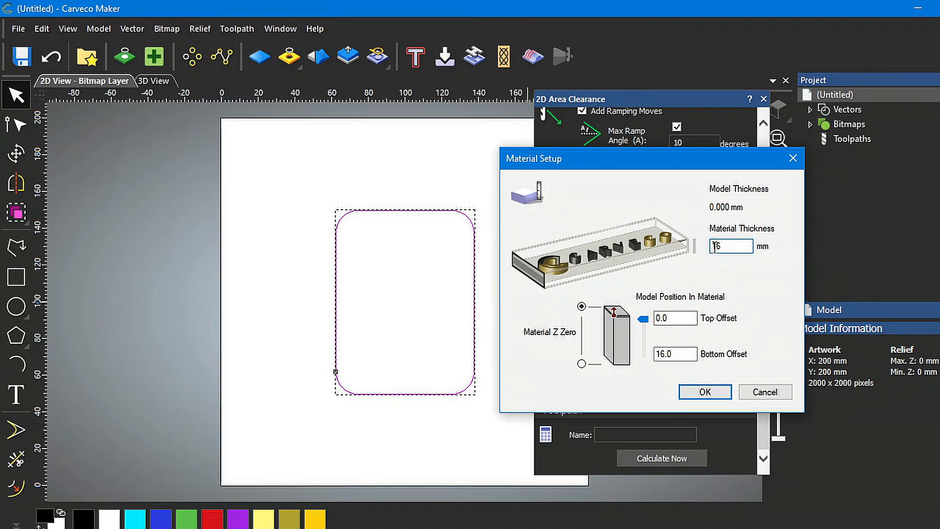
pyautogui.click(705, 391)
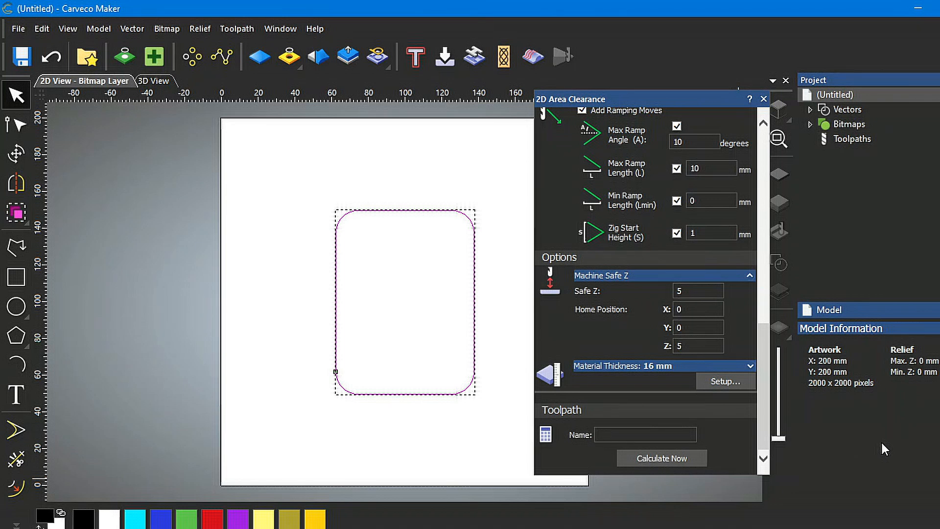
# - Name the area clearance toolpath "8mm cut", calculate it, and close its settings
pyautogui.write('8mm cut')
pyautogui.click(673, 458)
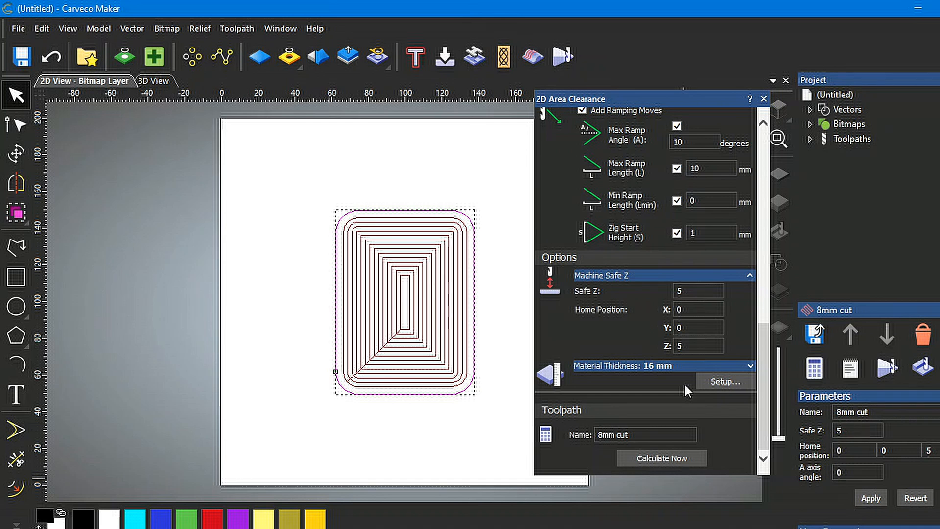
pyautogui.click(764, 99)
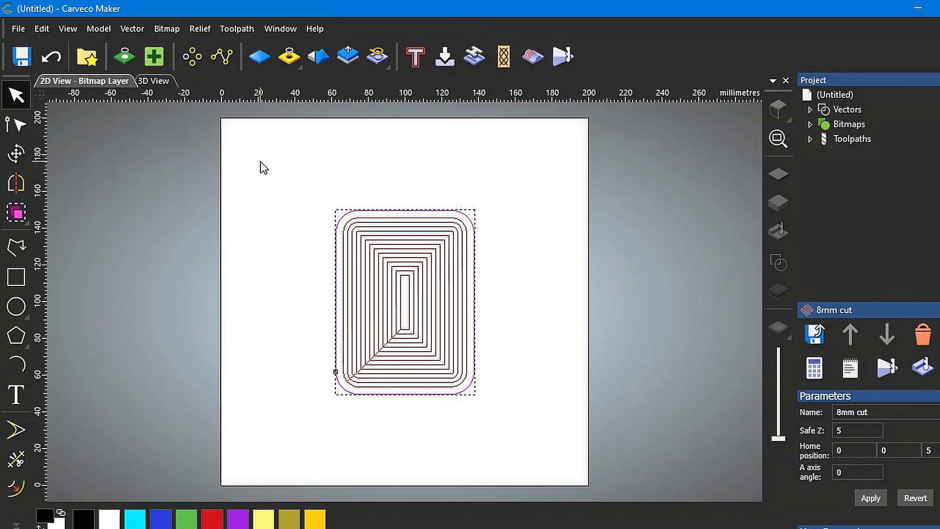
# - Examine the calculated area clearance toolpath's passes, ramping moves and home position in the 3D view from an isometric angle
pyautogui.click(155, 81)
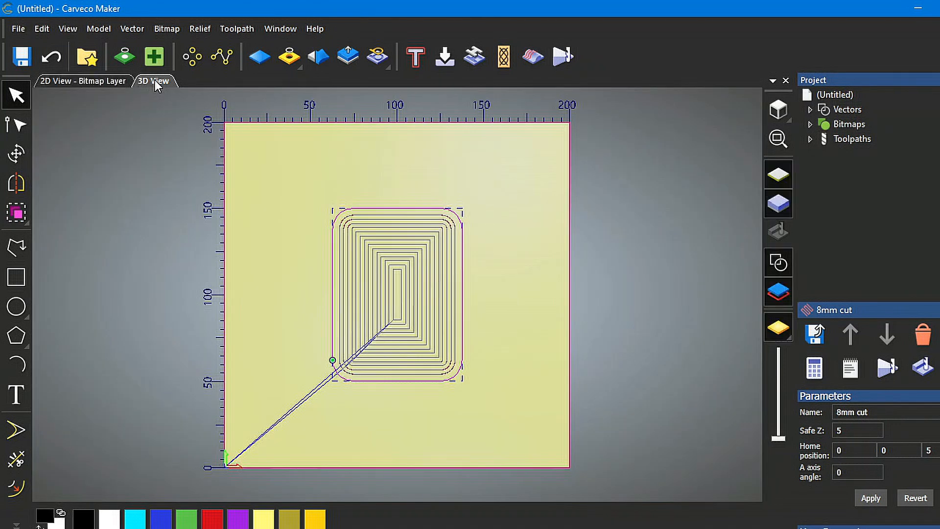
pyautogui.click(791, 120)
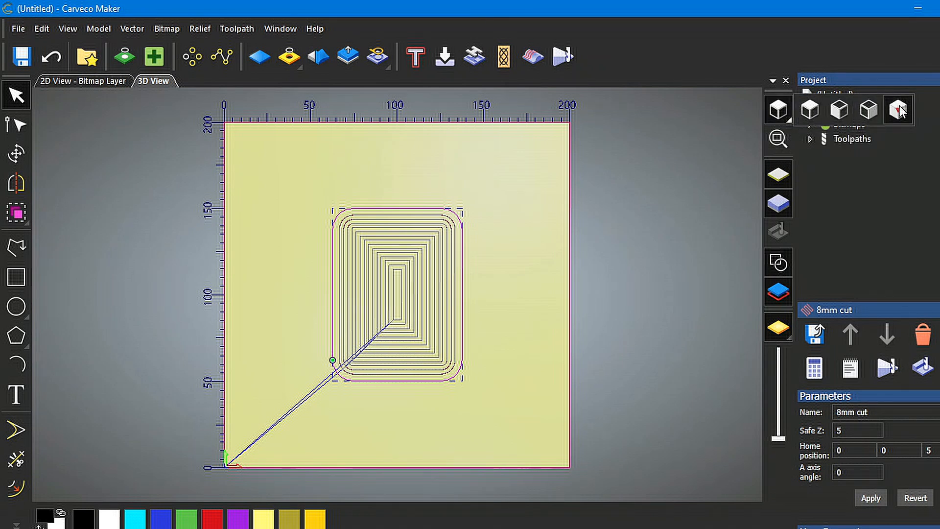
pyautogui.click(897, 110)
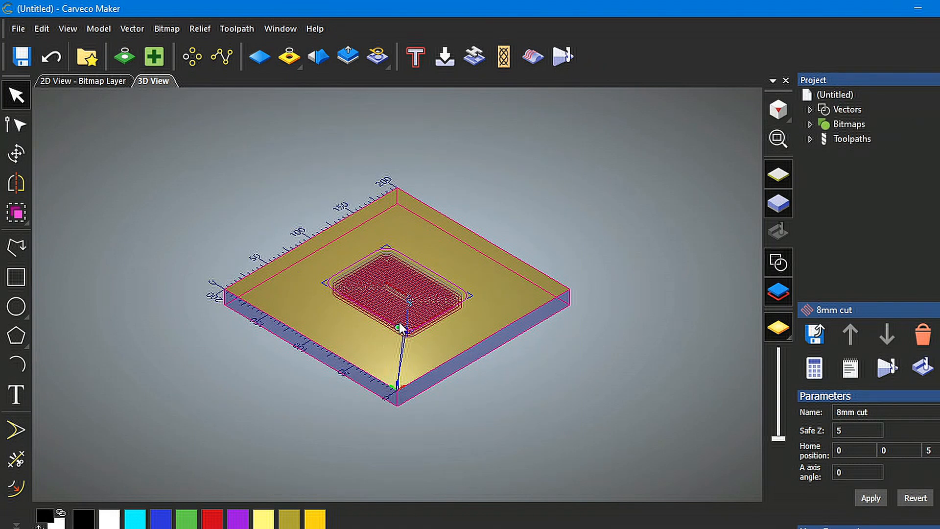
pyautogui.scroll(4, 409, 326)
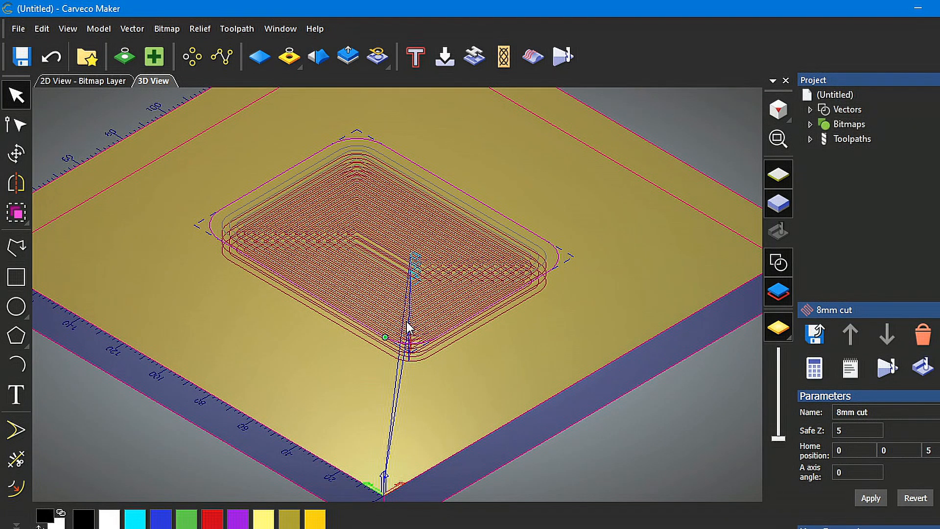
pyautogui.scroll(2, 409, 326)
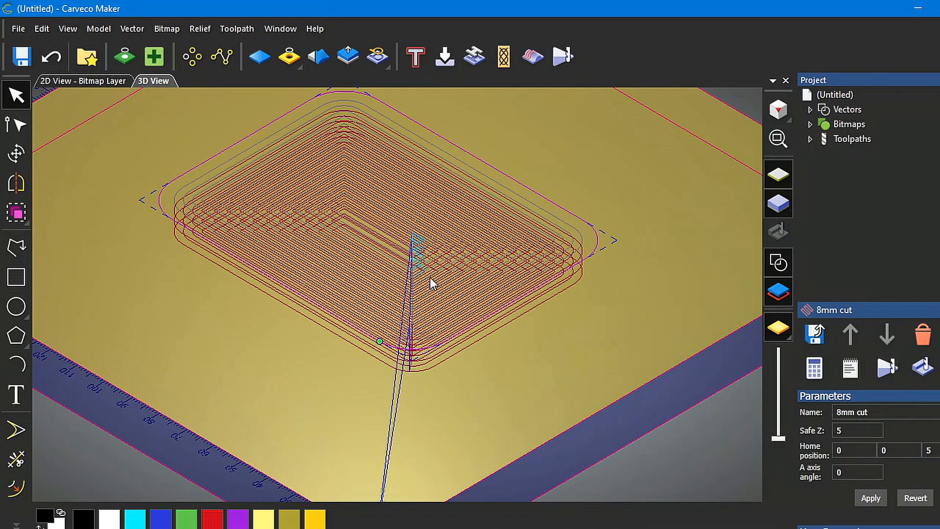
pyautogui.scroll(-8, 431, 283)
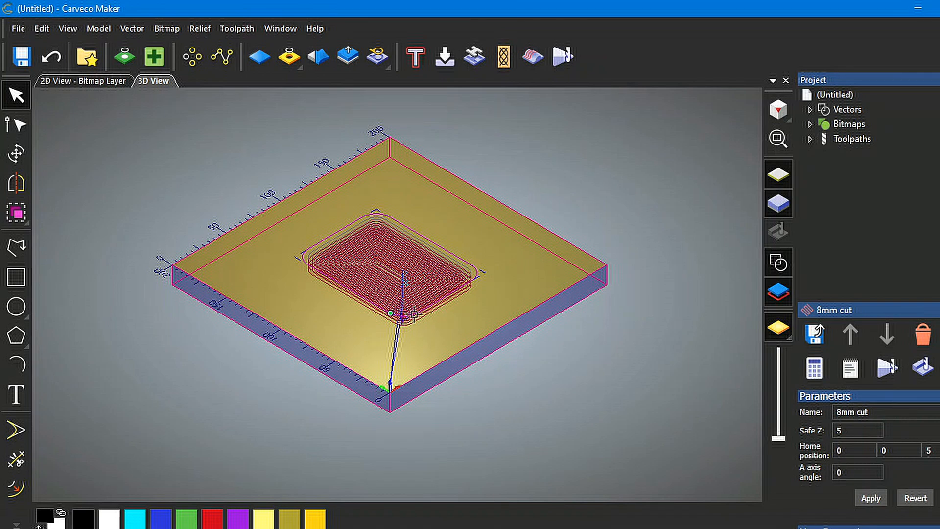
pyautogui.scroll(10, 414, 314)
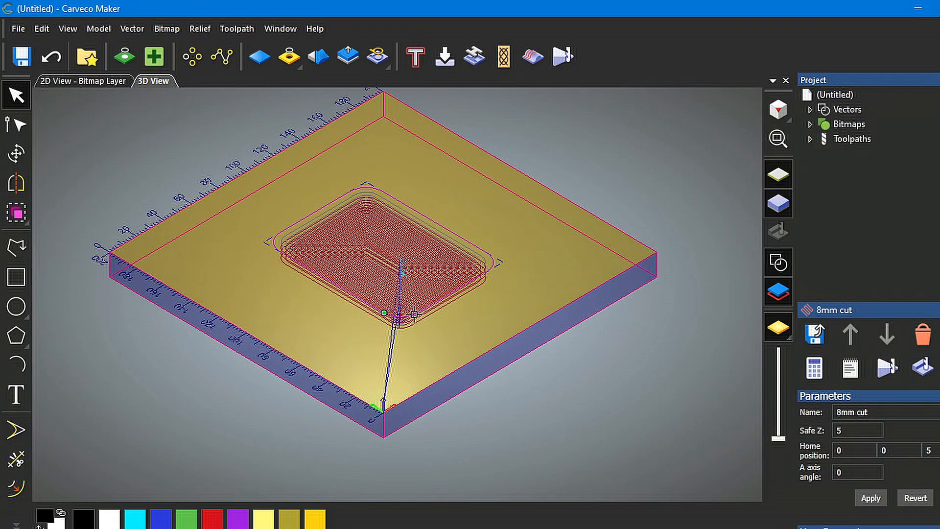
pyautogui.scroll(-10, 414, 314)
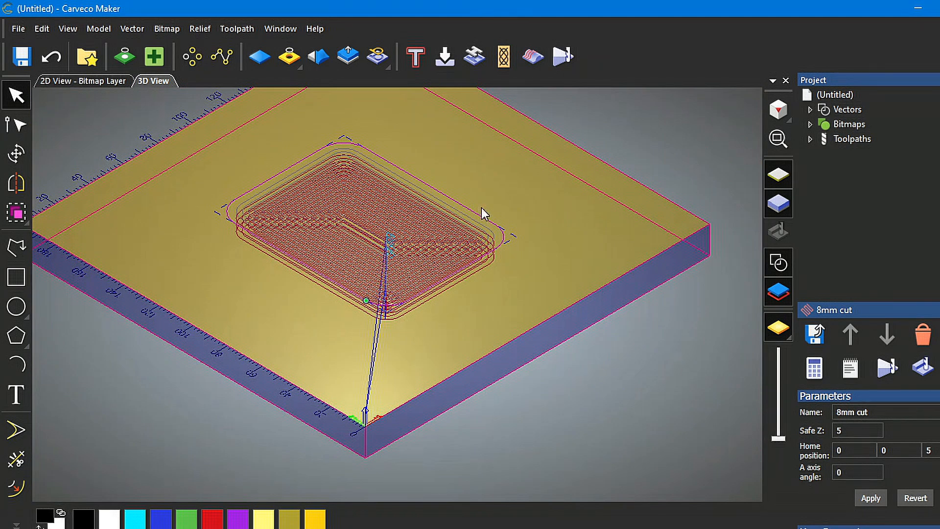
pyautogui.click(506, 204)
pyautogui.moveTo(507, 203); pyautogui.dragTo(542, 246, button='middle')
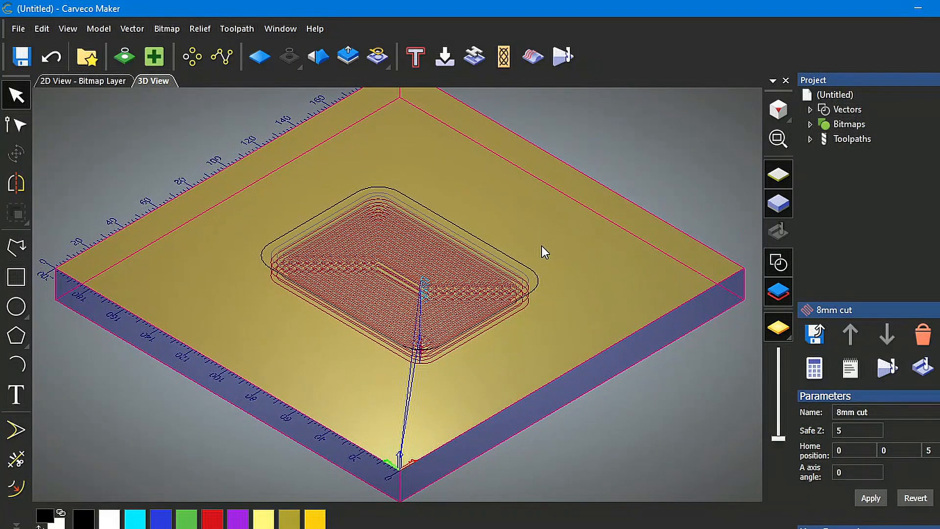
pyautogui.scroll(3, 439, 292)
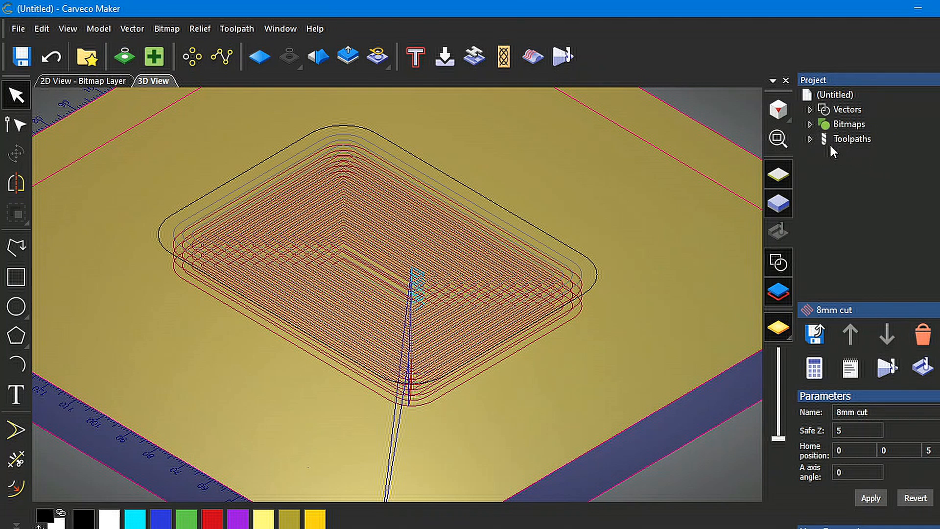
# - Hide the toolpaths in the 3D view, leaving only the rectangle vector on the material, and show them again
pyautogui.click(939, 139)
pyautogui.click(939, 140)
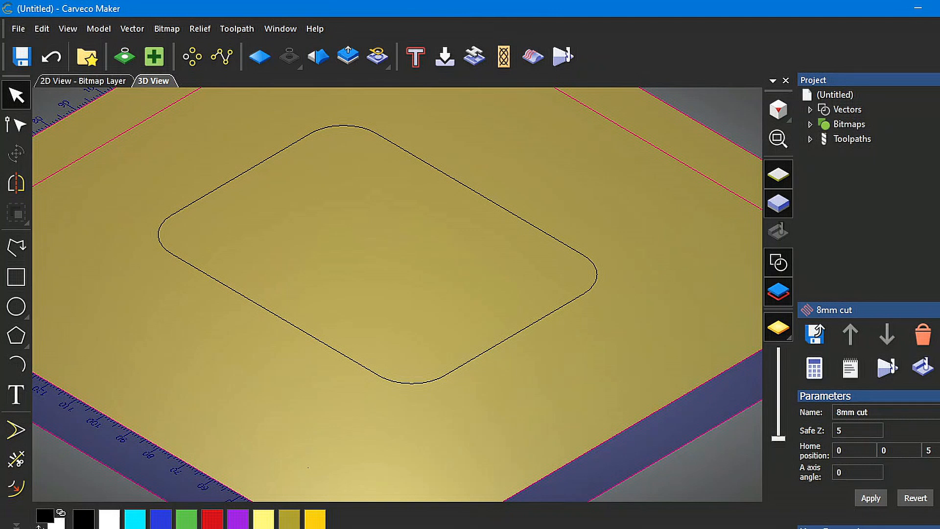
pyautogui.click(939, 139)
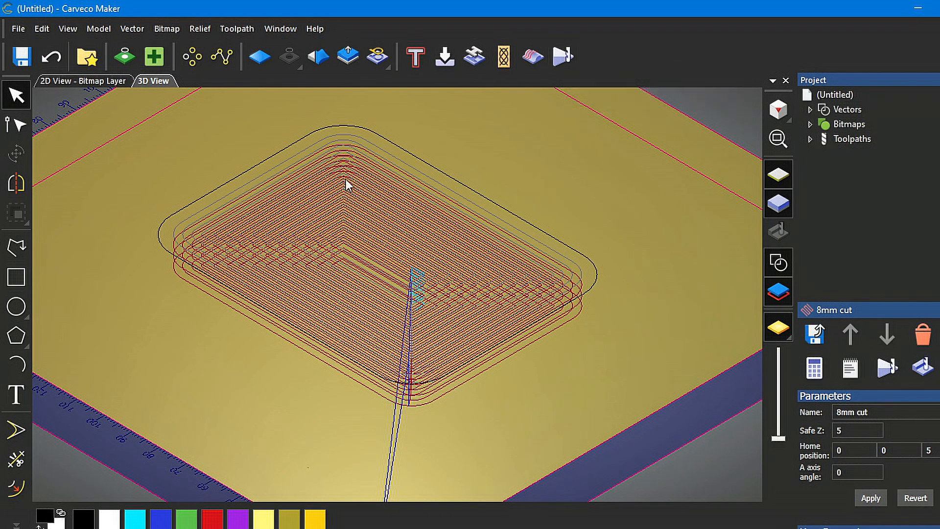
# - Simulate the area clearance toolpath to completion and open the simulation's rendering settings
pyautogui.click(563, 57)
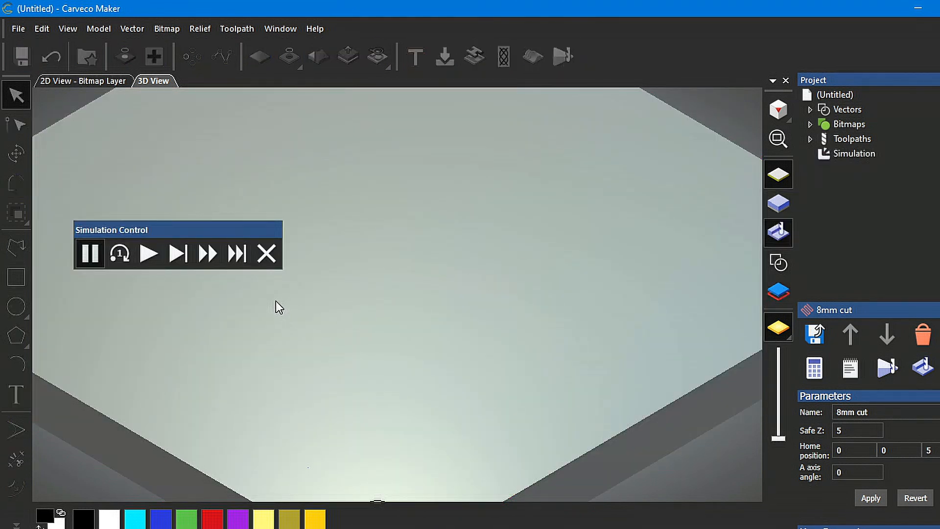
pyautogui.click(148, 251)
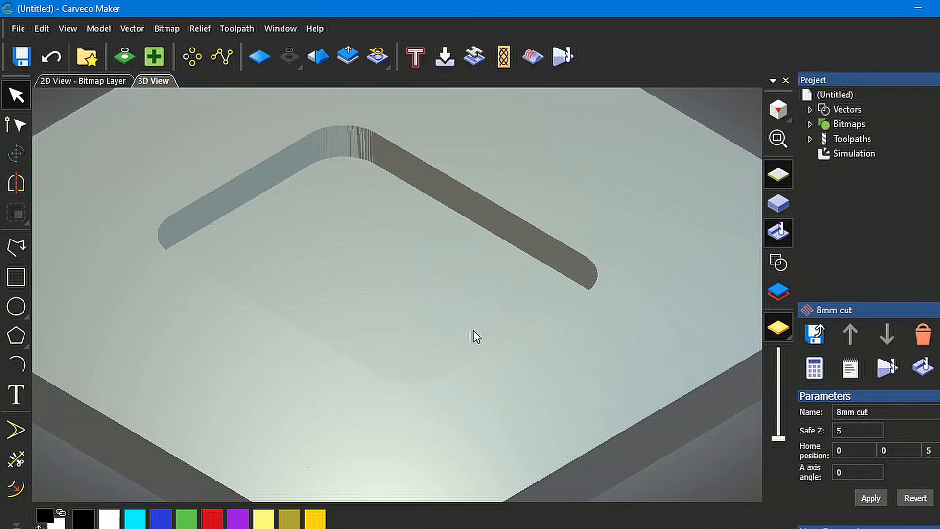
pyautogui.click(839, 153)
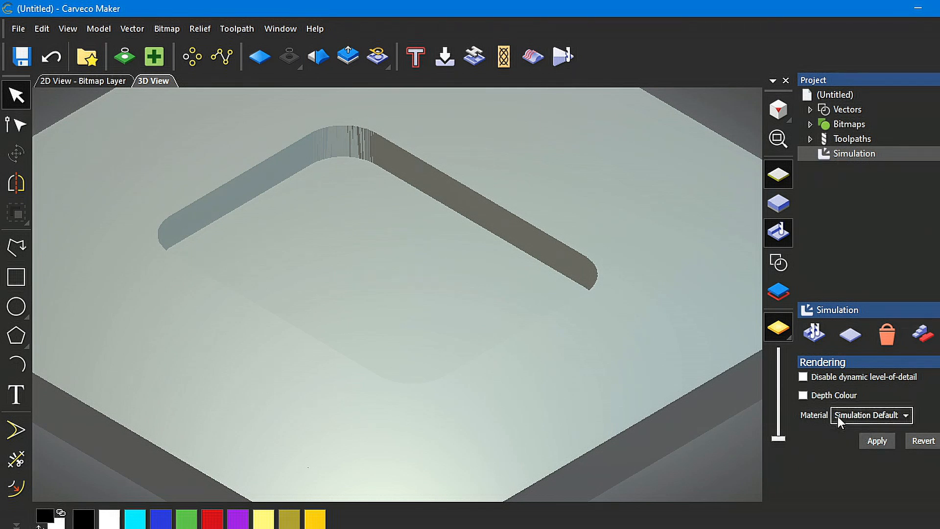
# - Set the simulation's rendering material to Mahogany (H) and apply it
pyautogui.click(906, 415)
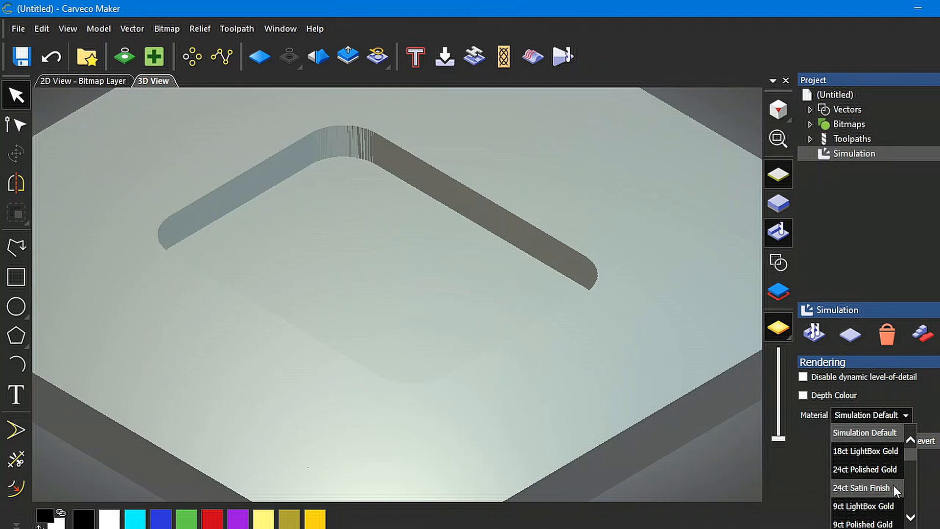
pyautogui.scroll(-2, 886, 487)
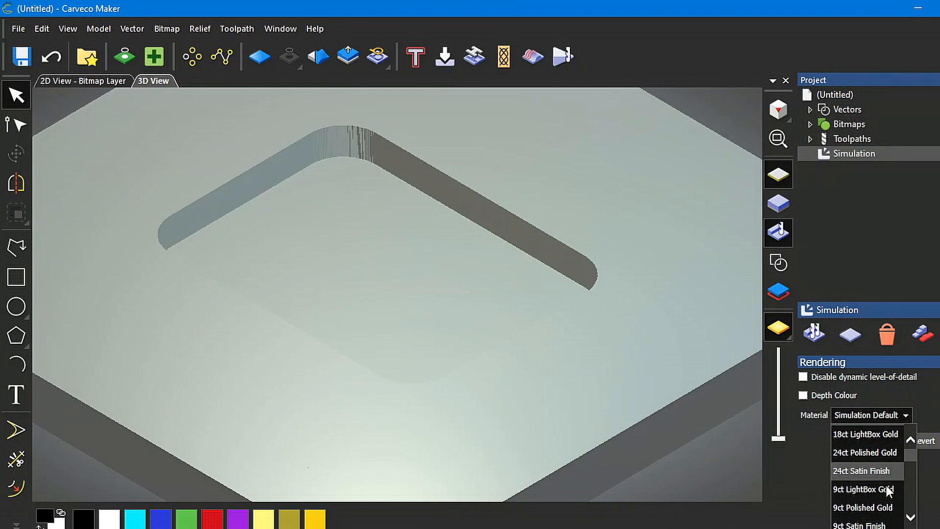
pyautogui.scroll(-1, 888, 491)
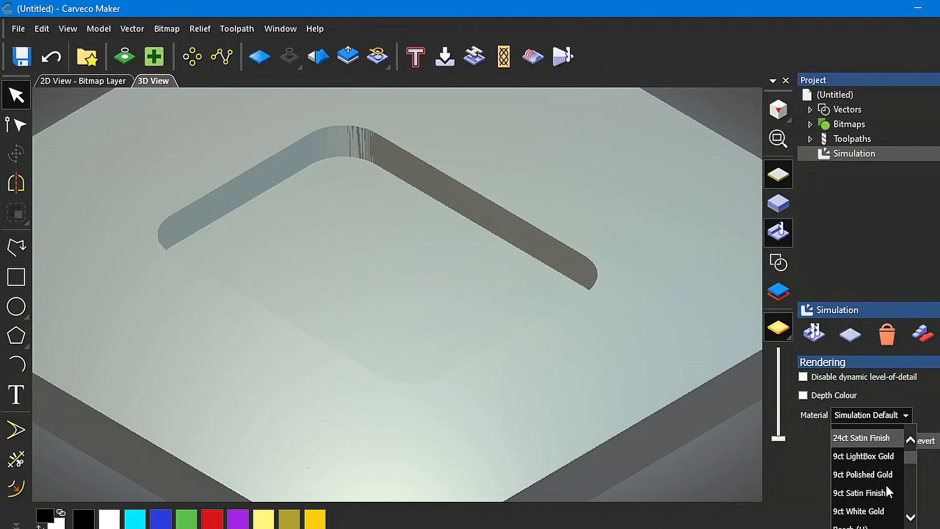
pyautogui.scroll(-2, 888, 486)
pyautogui.scroll(-5, 888, 484)
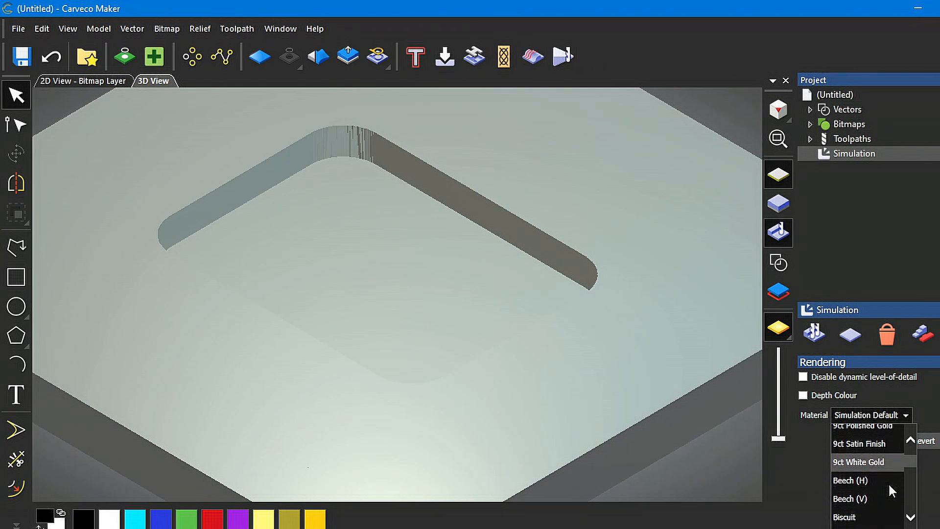
pyautogui.scroll(-2, 889, 488)
pyautogui.scroll(-4, 891, 482)
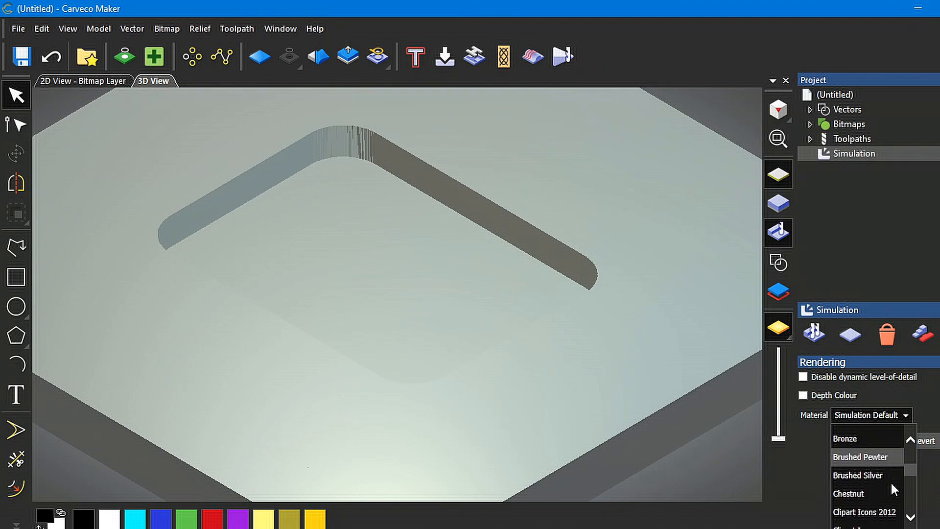
pyautogui.scroll(-3, 891, 482)
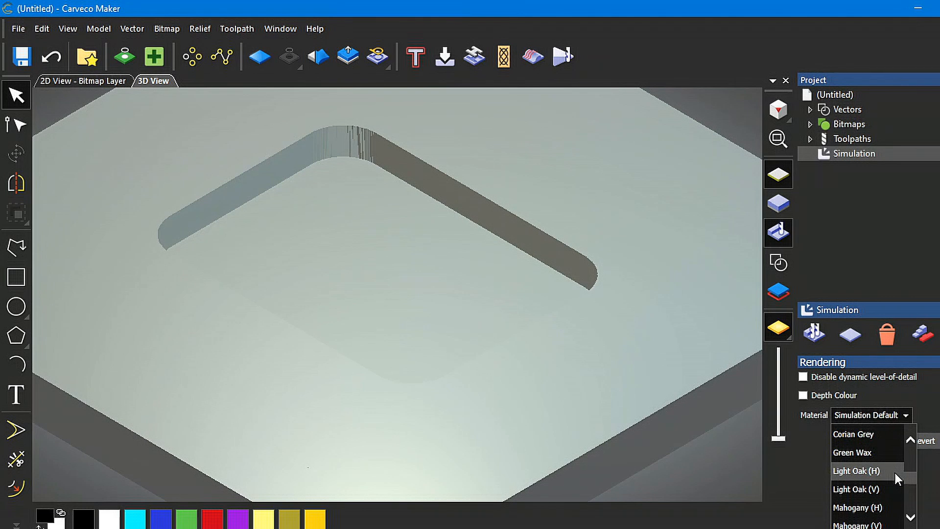
pyautogui.scroll(-1, 895, 472)
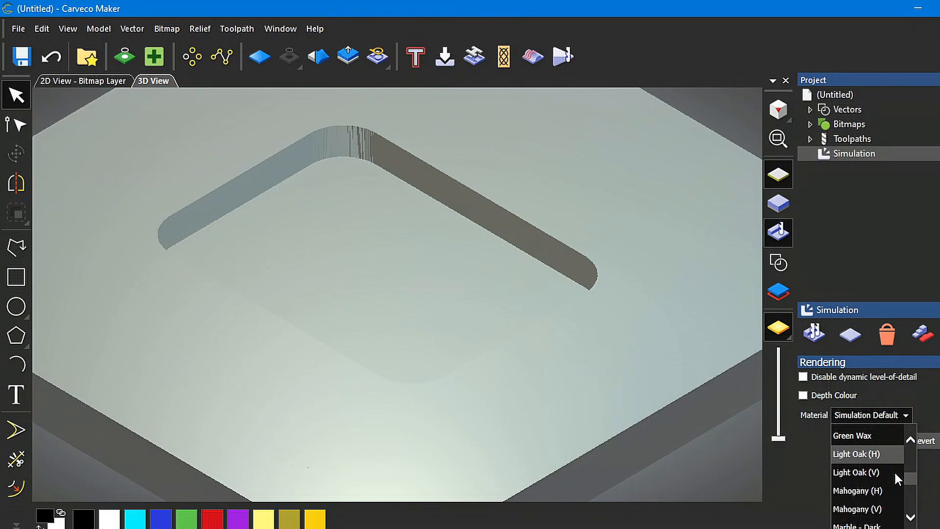
pyautogui.scroll(-1, 894, 471)
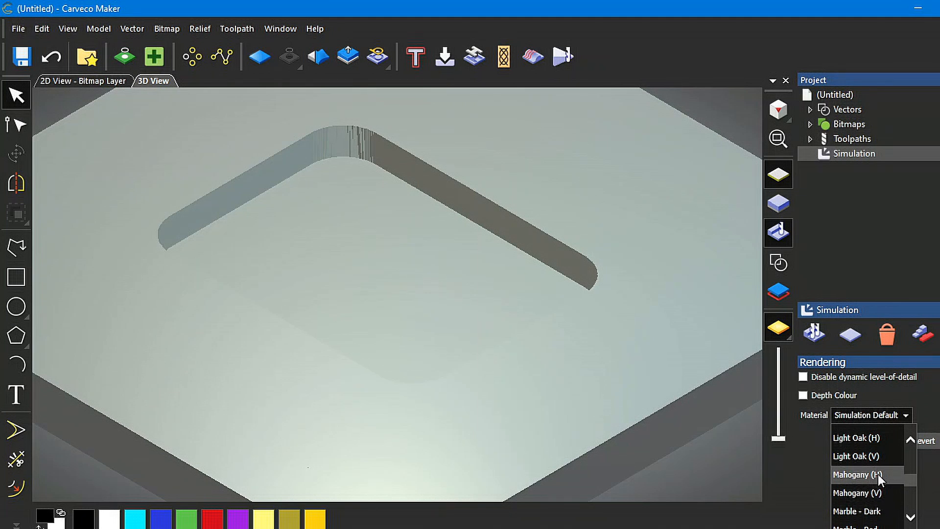
pyautogui.click(877, 474)
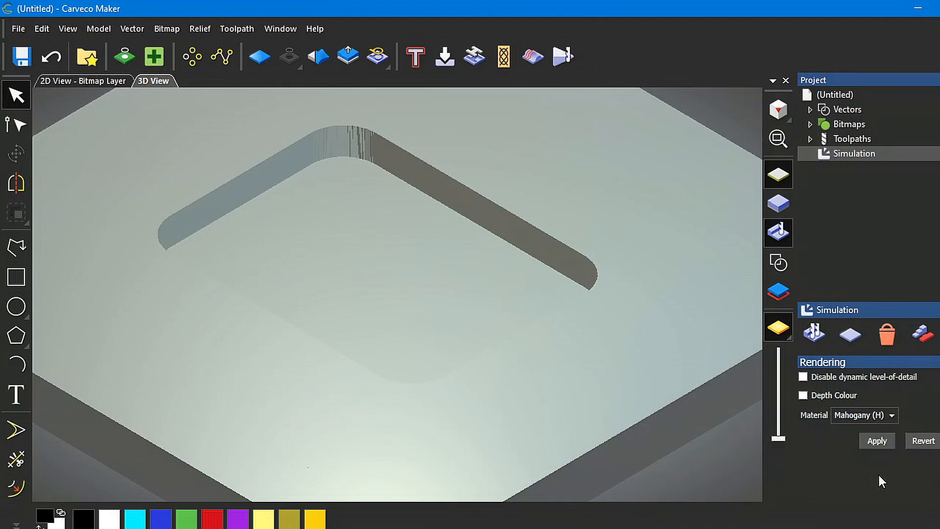
pyautogui.click(878, 441)
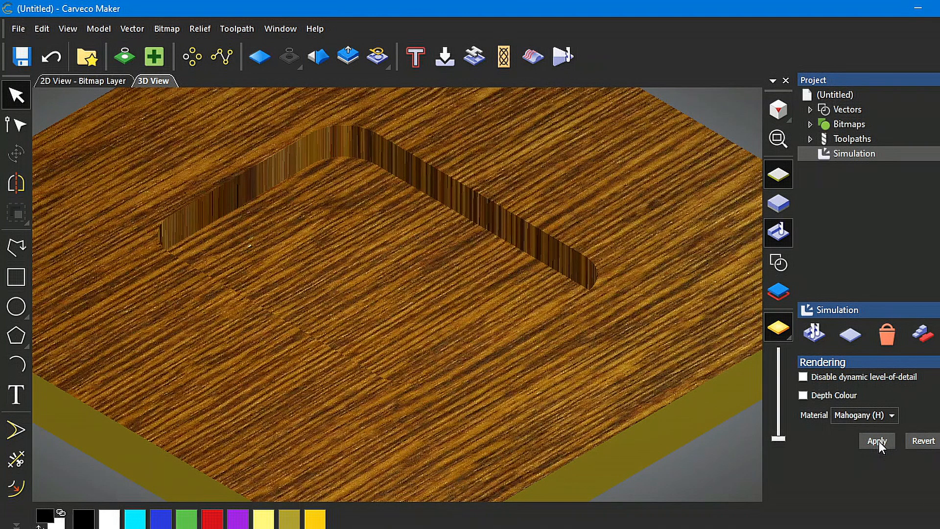
# - Set the simulation's rendering material to Bronze and apply it
pyautogui.click(894, 415)
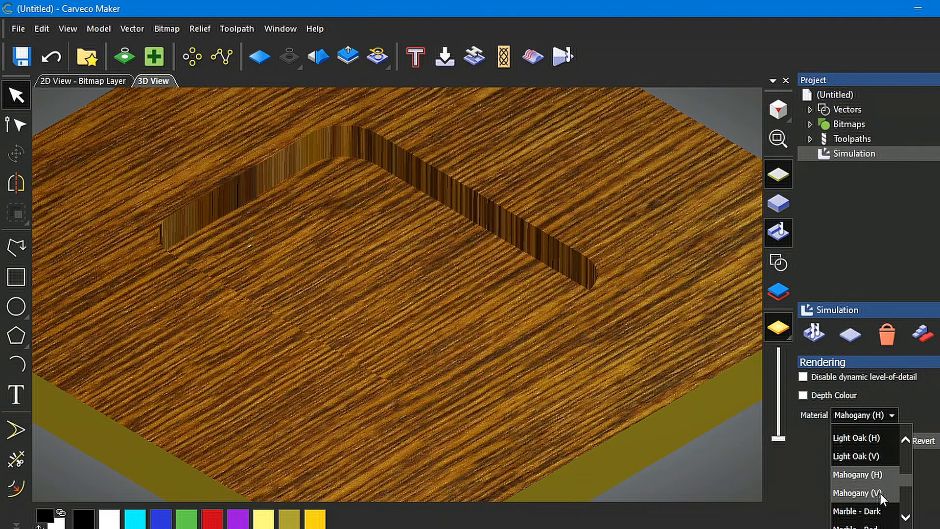
pyautogui.scroll(4, 880, 494)
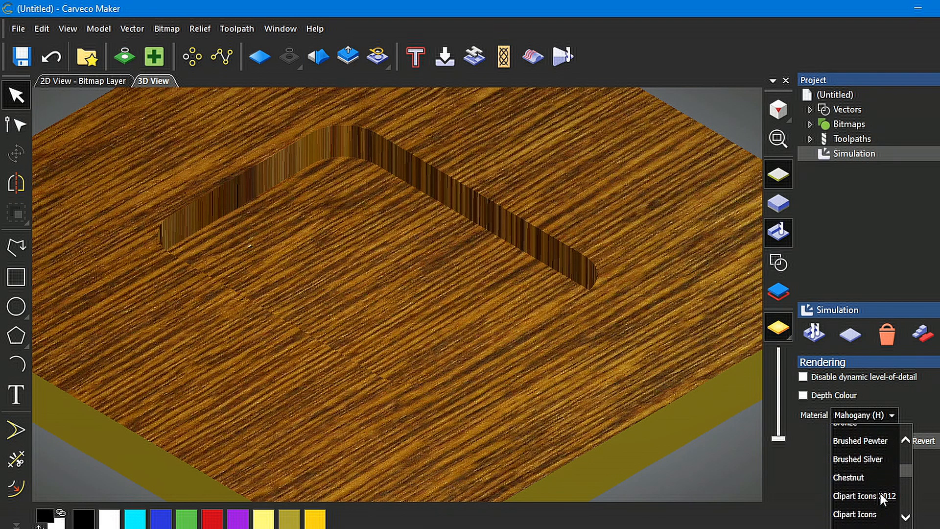
pyautogui.scroll(1, 879, 492)
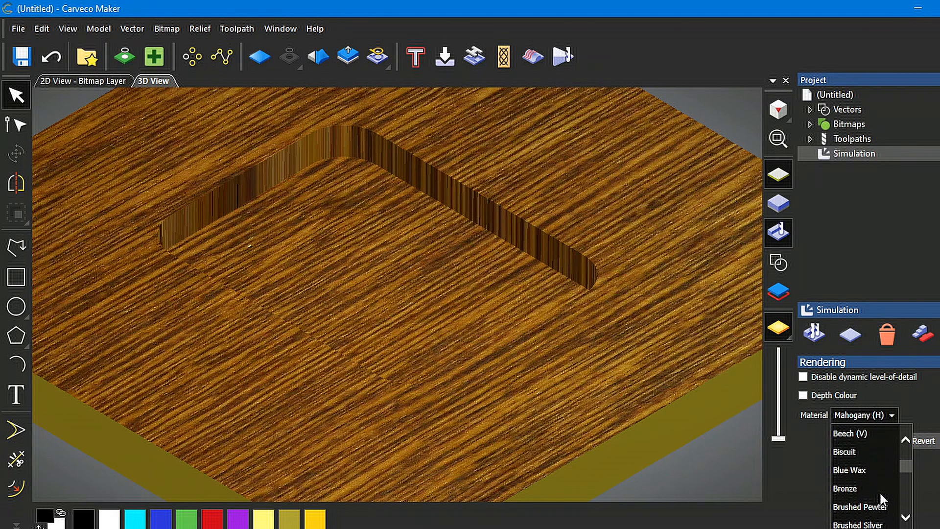
pyautogui.click(853, 488)
pyautogui.click(877, 441)
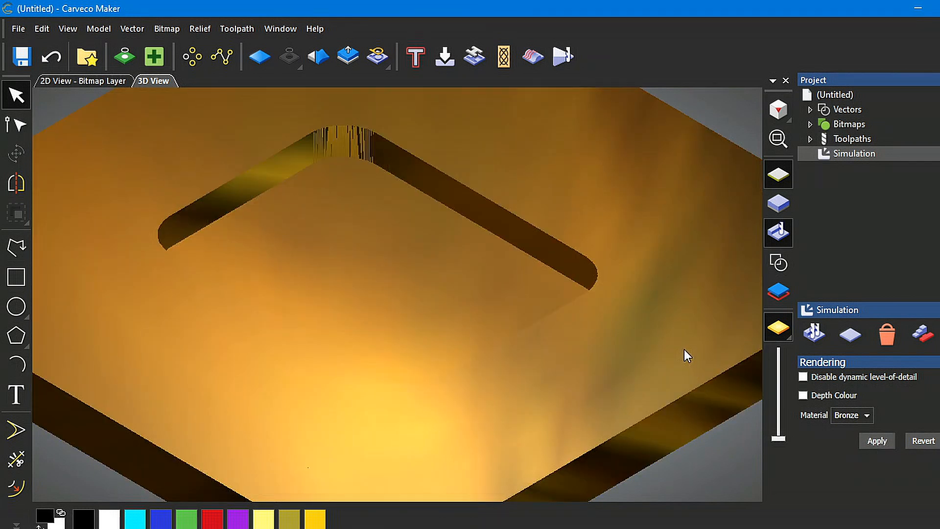
# - Inspect the simulated pocket's walls, floor and rounded corners from several angles, both at full-block view and close up
pyautogui.scroll(-5, 622, 355)
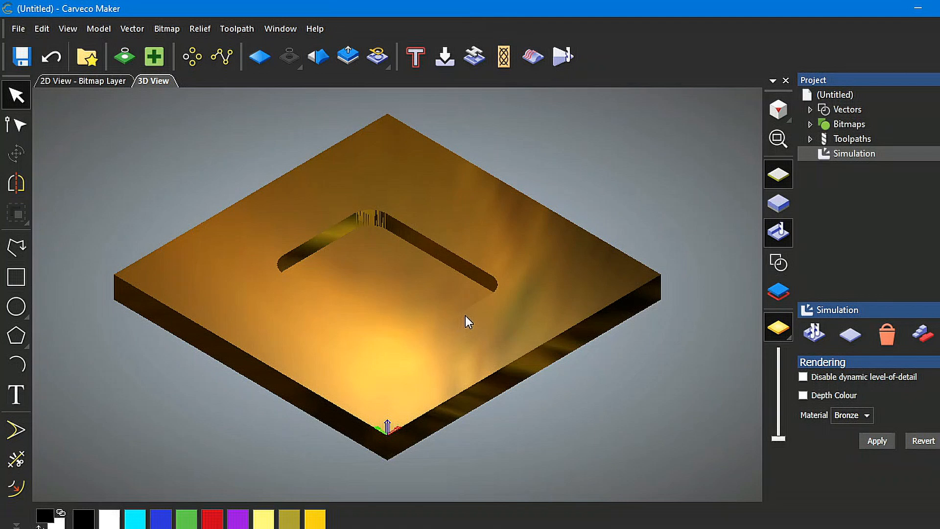
pyautogui.moveTo(465, 317)
pyautogui.mouseDown()
pyautogui.moveTo(442, 392)
pyautogui.moveTo(413, 313)
pyautogui.moveTo(461, 320)
pyautogui.mouseUp()
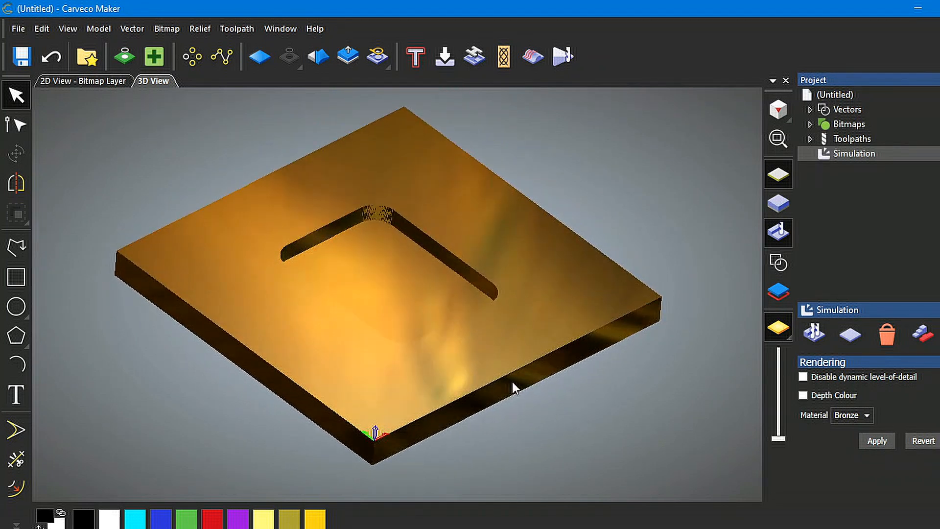
pyautogui.moveTo(465, 375); pyautogui.dragTo(465, 349)
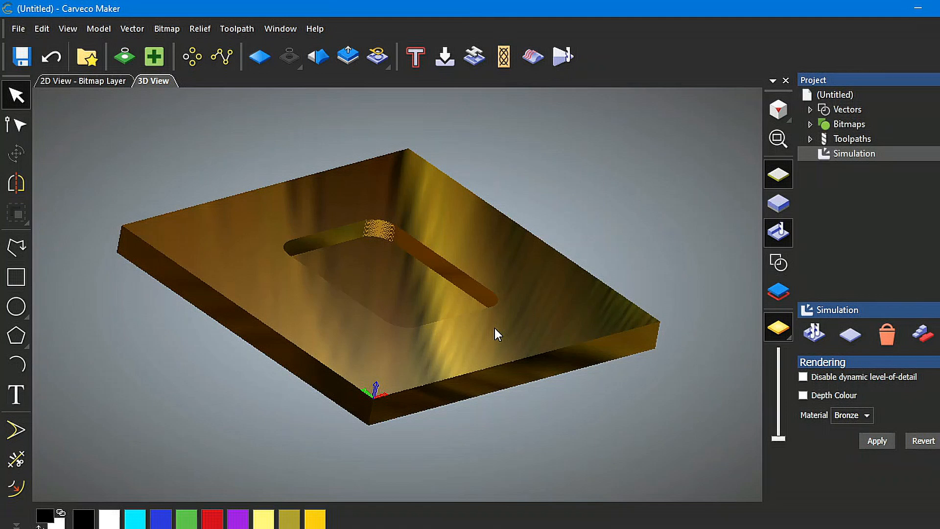
pyautogui.moveTo(495, 328); pyautogui.dragTo(506, 374)
pyautogui.moveTo(518, 333); pyautogui.dragTo(461, 332)
pyautogui.scroll(5, 468, 327)
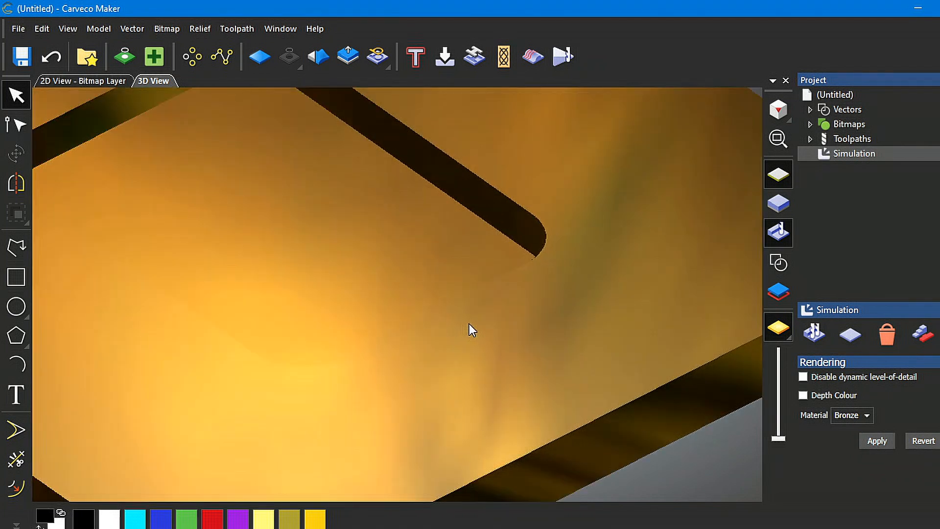
pyautogui.moveTo(471, 328)
pyautogui.mouseDown()
pyautogui.moveTo(474, 378)
pyautogui.moveTo(462, 321)
pyautogui.mouseUp()
pyautogui.scroll(-5, 470, 293)
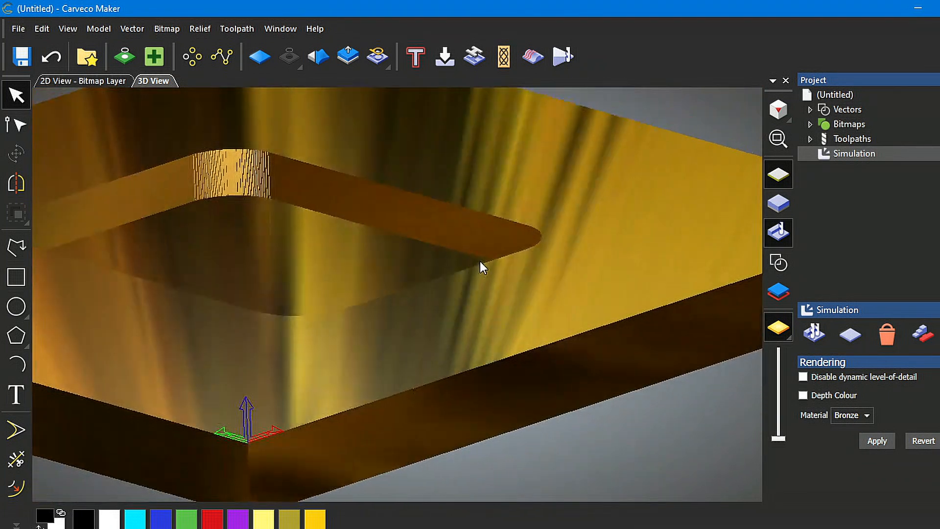
pyautogui.moveTo(524, 260); pyautogui.dragTo(534, 274)
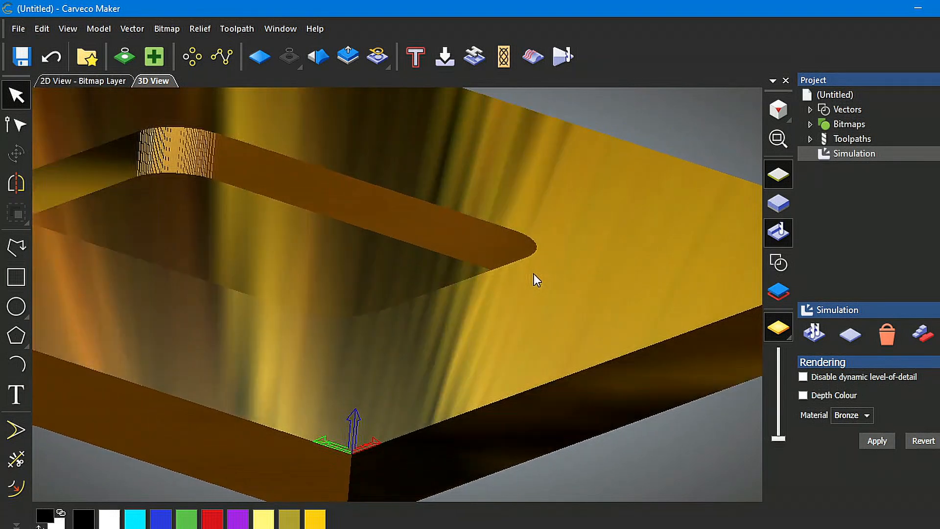
# - Start saving the calculated toolpaths and set the output file name to "8mm test cut"
pyautogui.scroll(-5, 534, 274)
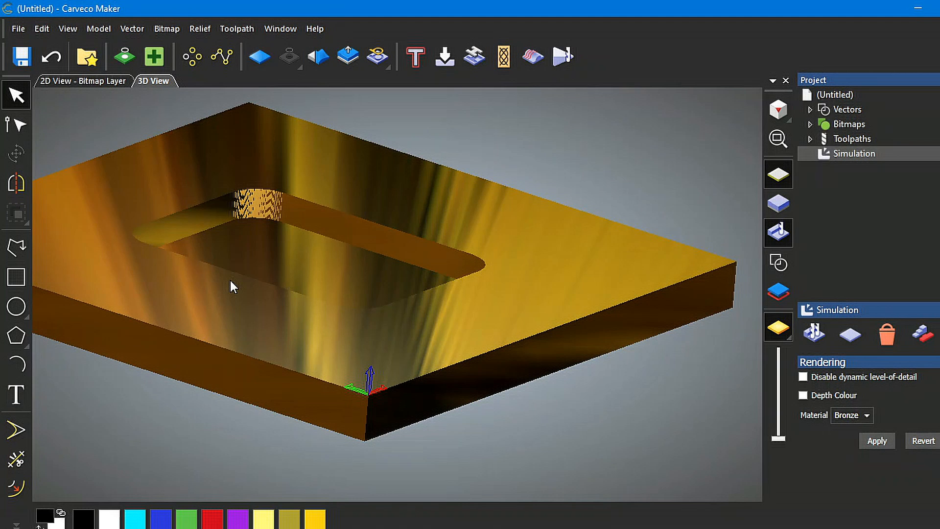
pyautogui.moveTo(231, 282); pyautogui.dragTo(310, 304)
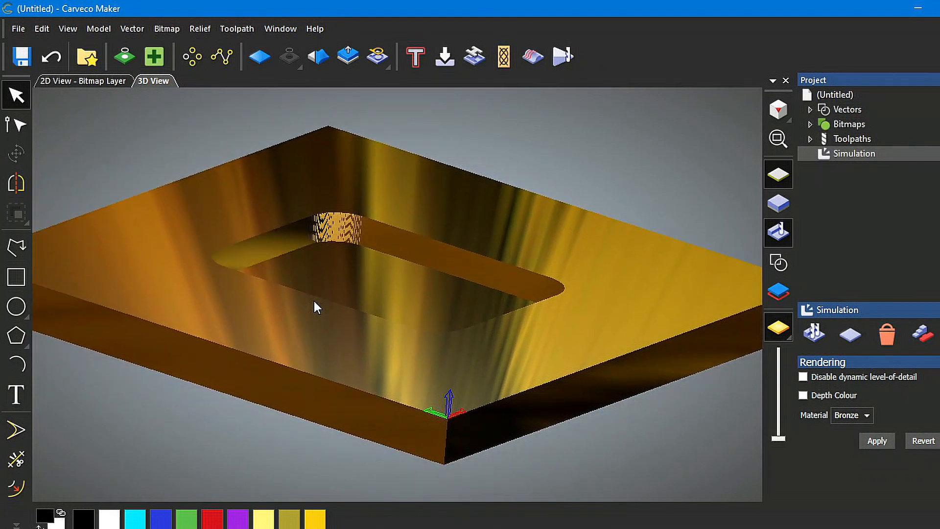
pyautogui.moveTo(424, 333); pyautogui.dragTo(395, 354)
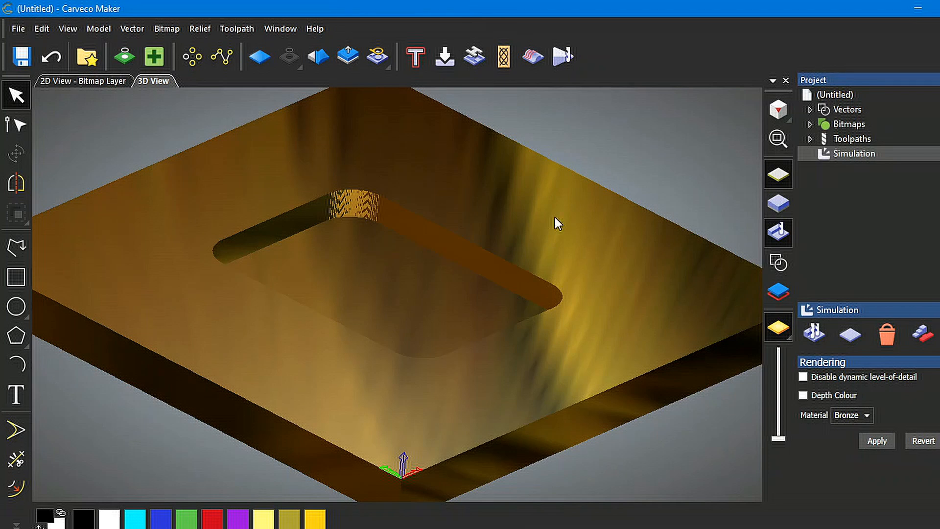
pyautogui.click(810, 139)
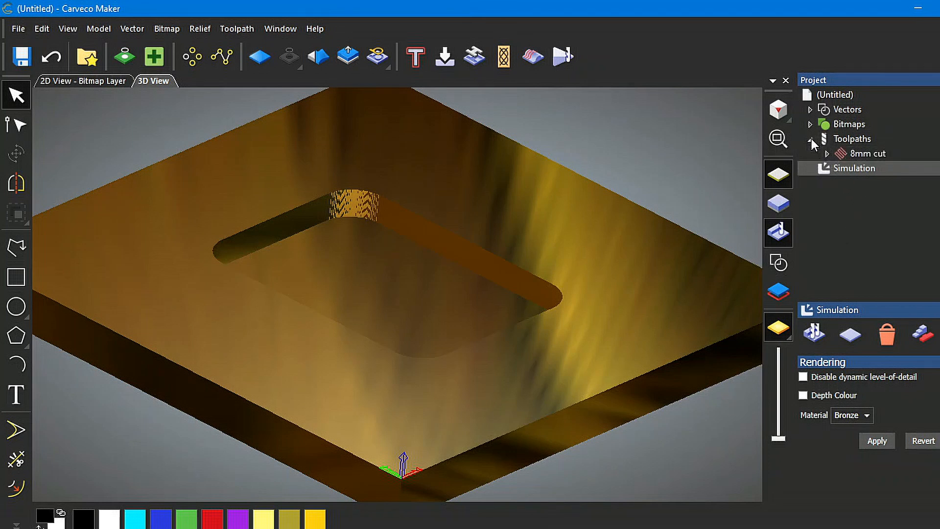
pyautogui.click(837, 140)
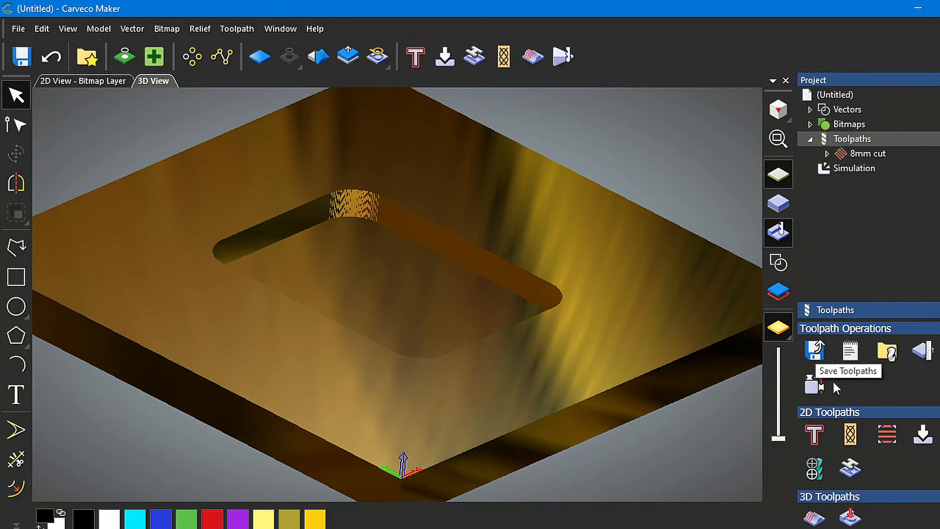
pyautogui.click(816, 351)
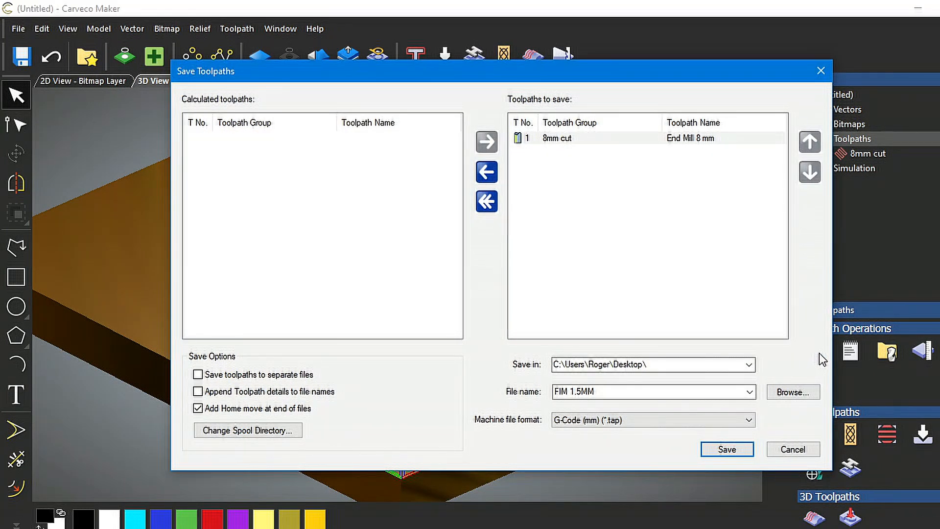
pyautogui.click(599, 391)
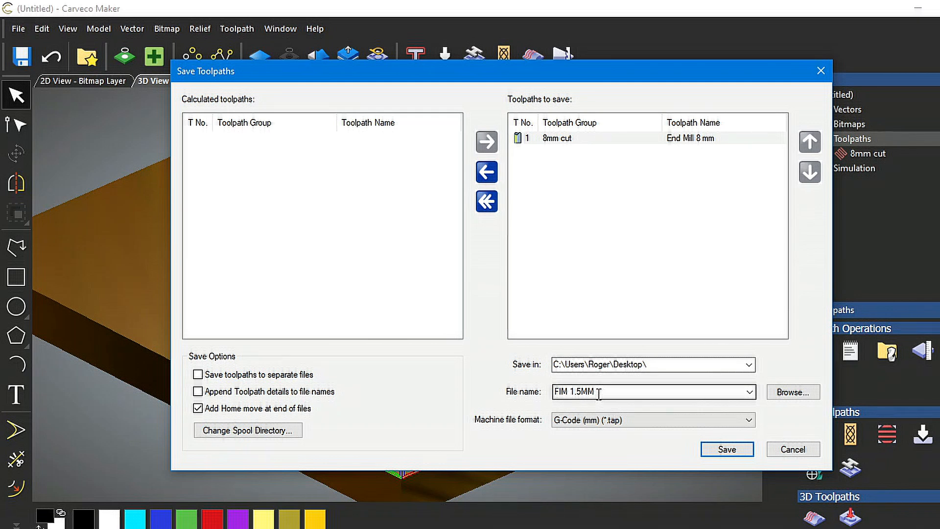
pyautogui.doubleClick(599, 392)
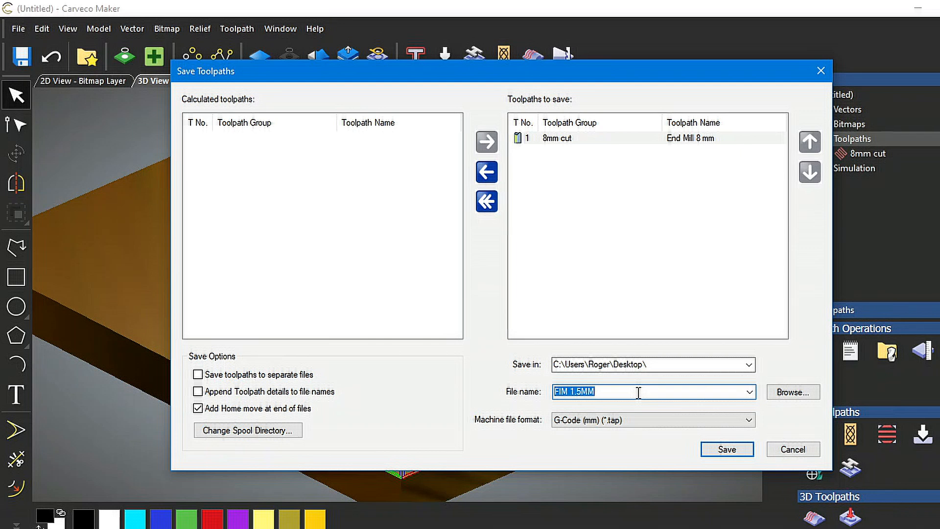
pyautogui.write('8mm test cut')
# - Look through the available machine file formats for the toolpath output, from the G-Code entries to the Mach3 and Millright ones
pyautogui.click(748, 420)
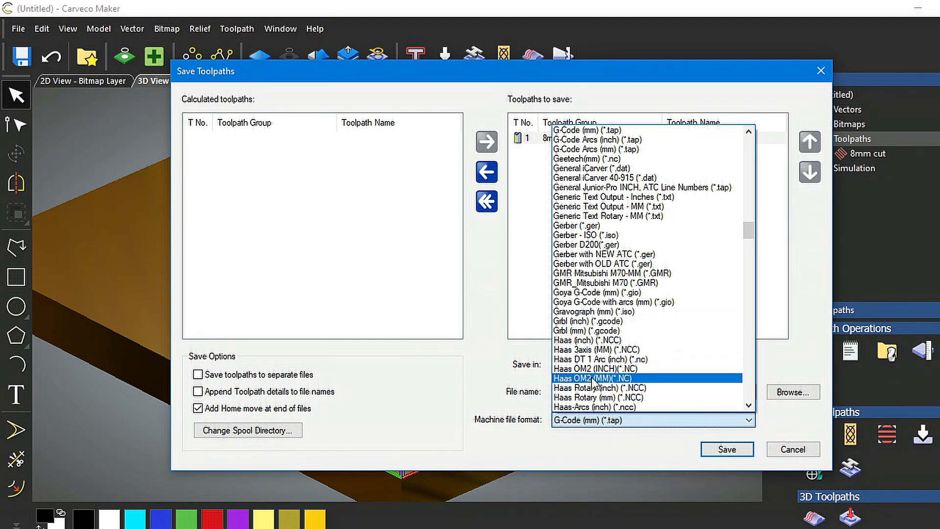
pyautogui.scroll(-1, 701, 359)
pyautogui.scroll(6, 701, 358)
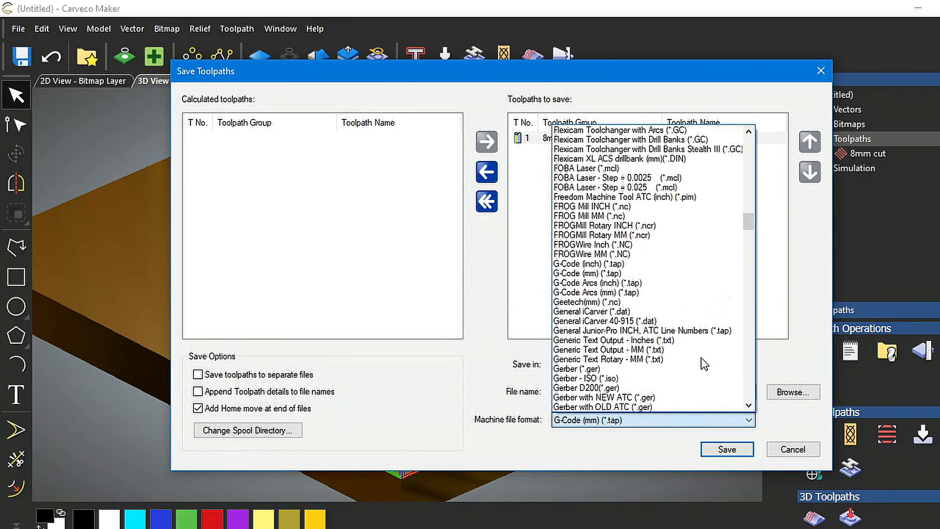
pyautogui.scroll(-20, 701, 363)
pyautogui.scroll(-11, 698, 360)
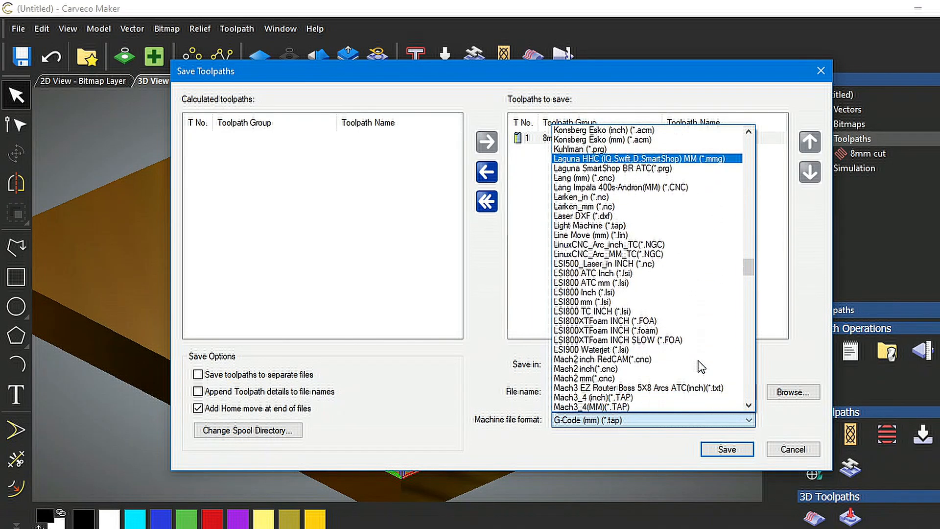
pyautogui.scroll(-7, 698, 360)
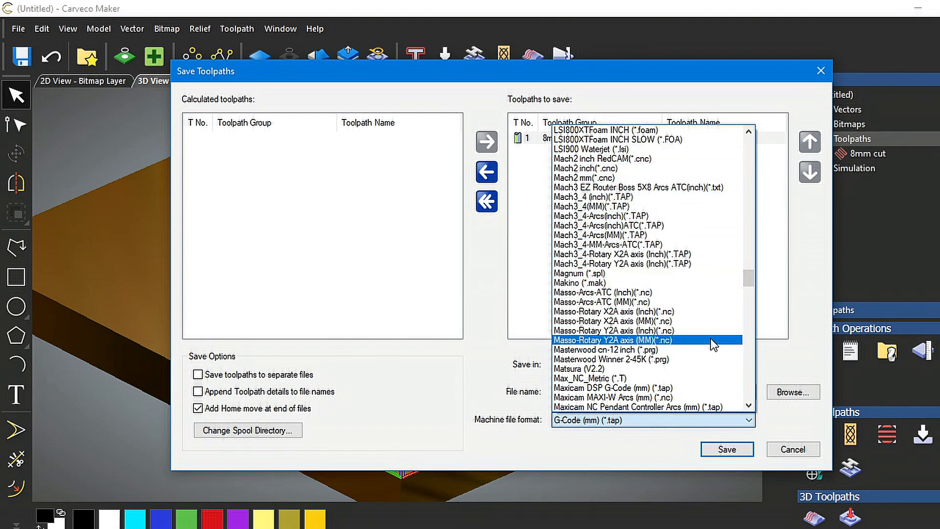
pyautogui.scroll(-2, 725, 361)
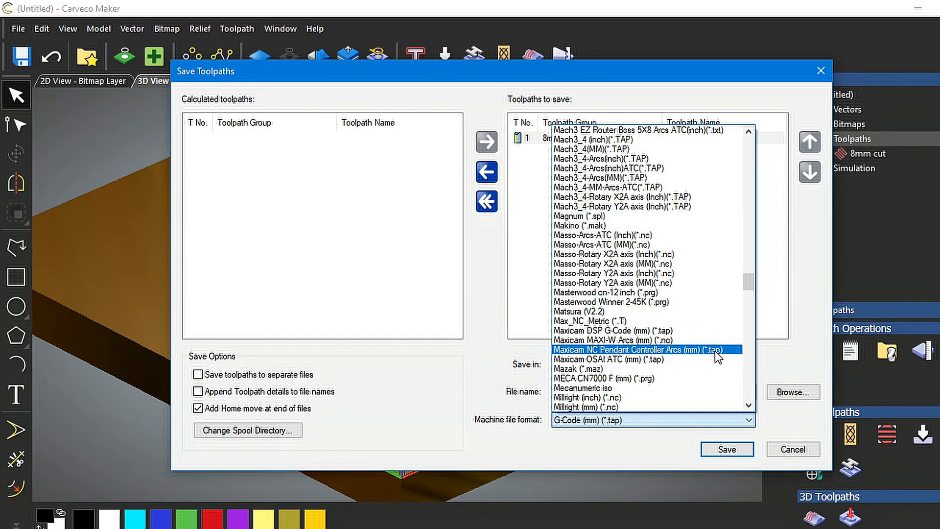
pyautogui.scroll(-2, 714, 351)
pyautogui.scroll(-3, 718, 352)
pyautogui.scroll(6, 719, 351)
pyautogui.scroll(5, 718, 345)
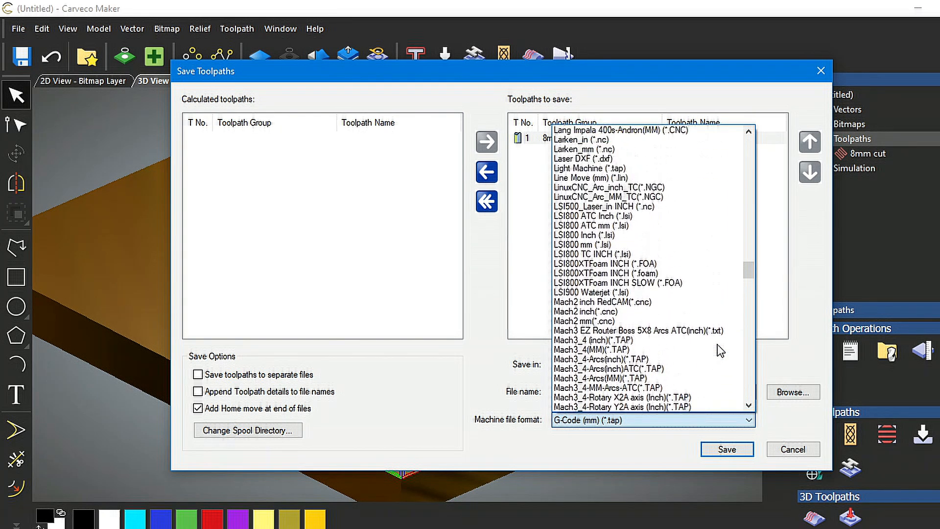
pyautogui.click(716, 422)
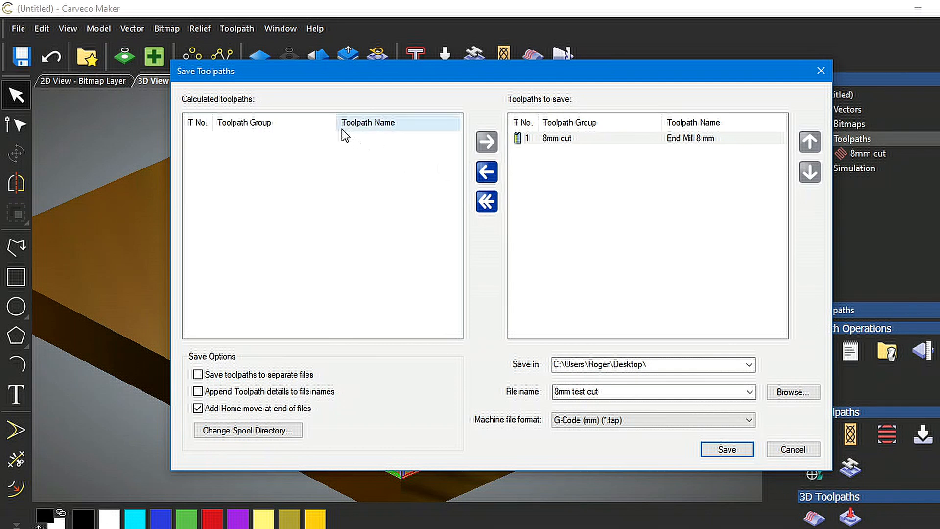
# - Try removing and re-adding the 8mm cut toolpath in the list of toolpaths to save, and cancel the save
pyautogui.click(490, 173)
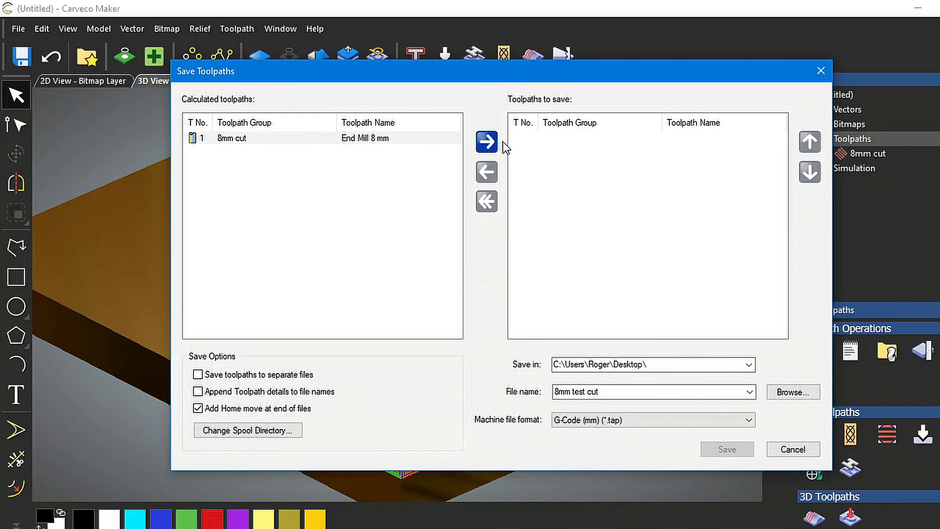
pyautogui.click(487, 141)
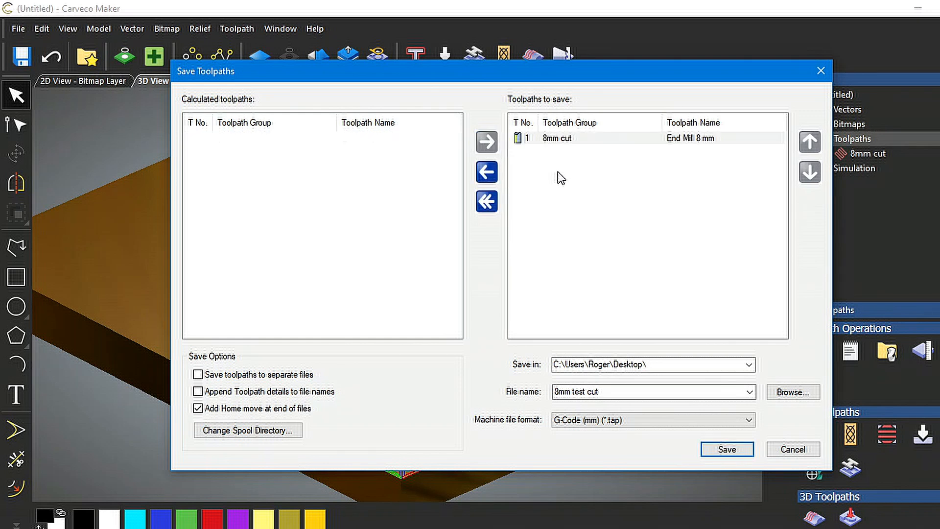
pyautogui.click(489, 203)
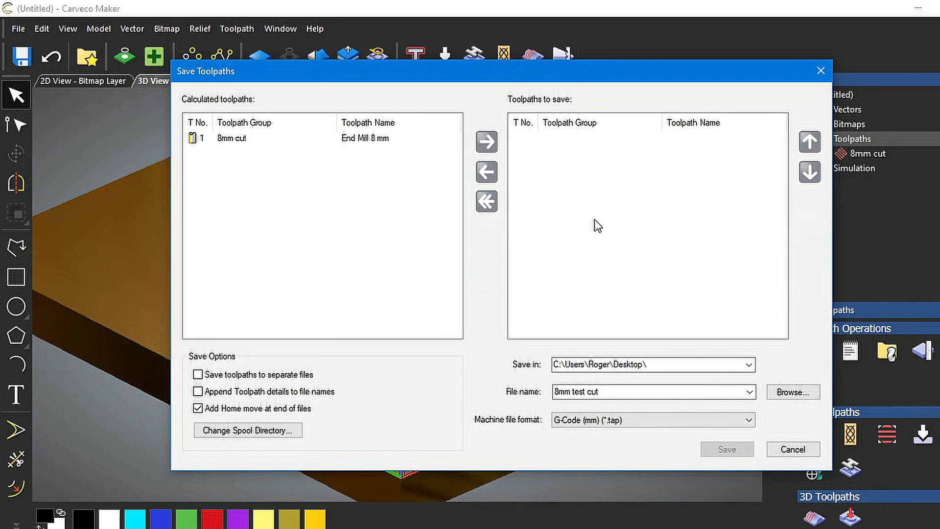
pyautogui.click(803, 450)
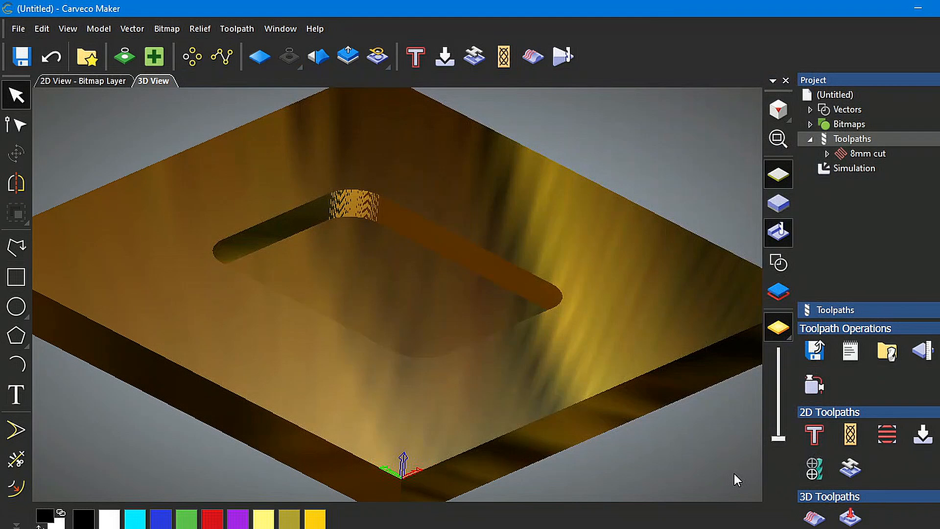